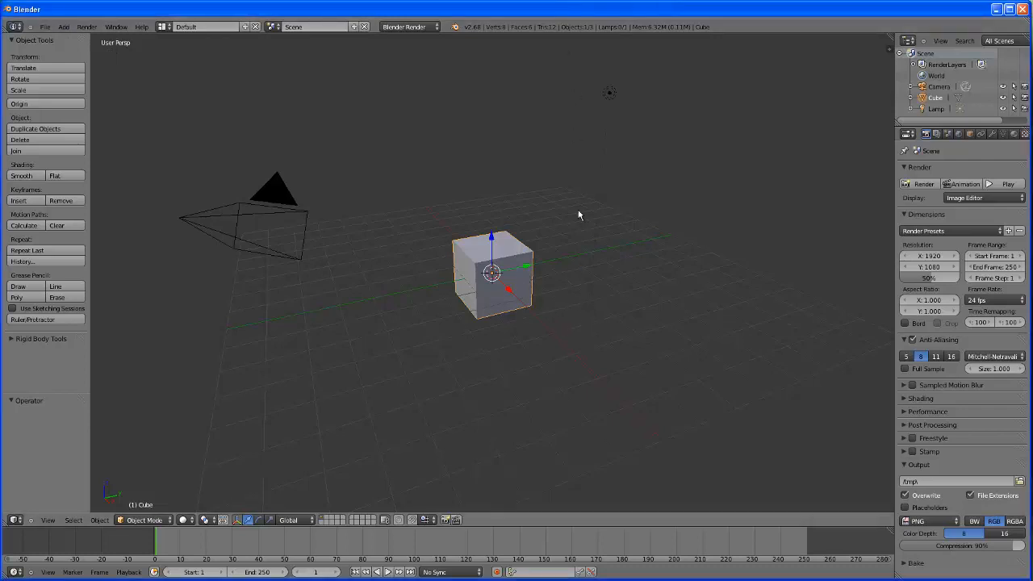
# Step: Delete the default cube and add a mesh cylinder in its place
pyautogui.press('x')
pyautogui.click(555, 226)
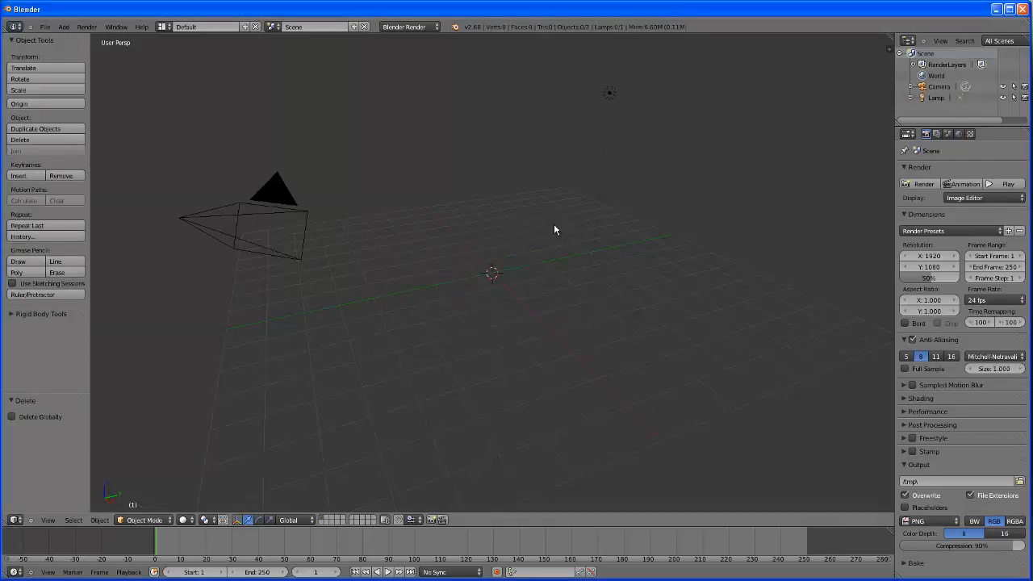
pyautogui.click(65, 27)
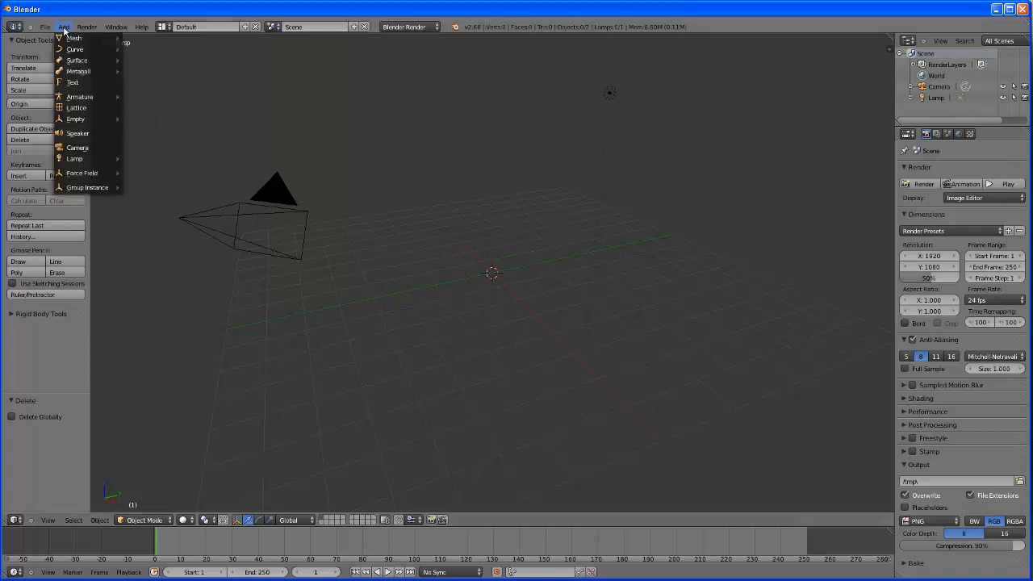
pyautogui.moveTo(75, 40)
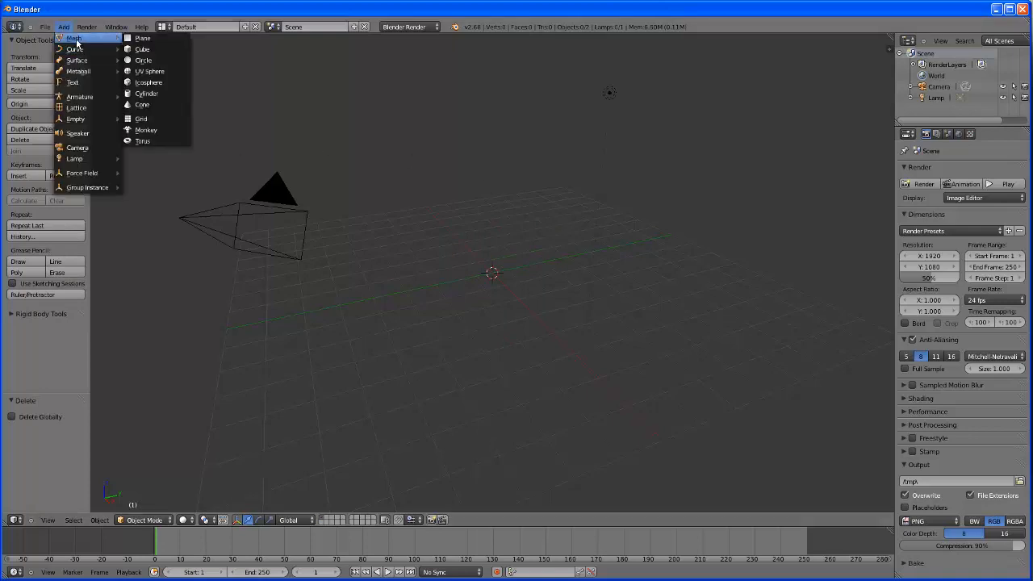
pyautogui.click(148, 93)
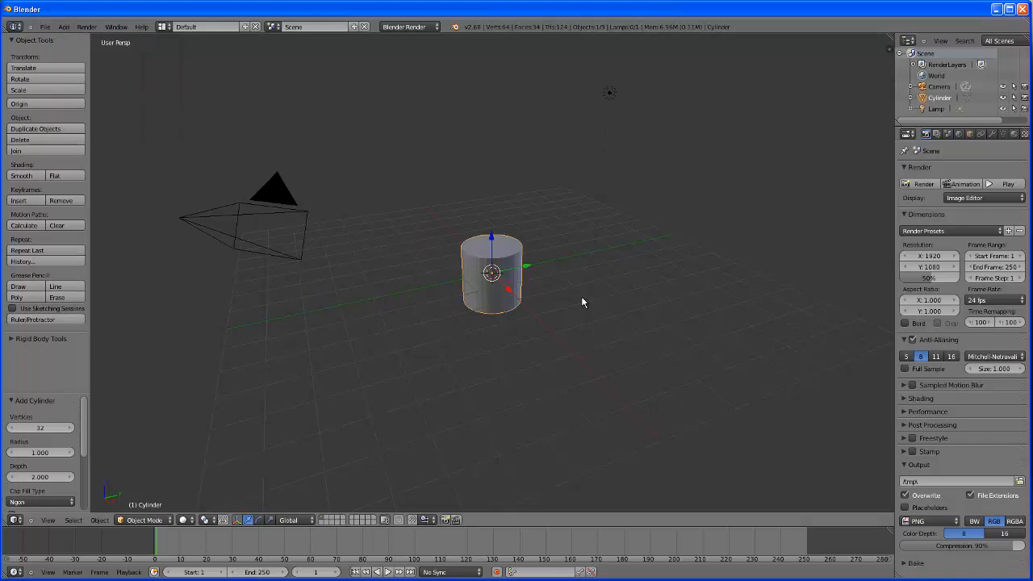
# Step: Move the cylinder up about 0.98 along Z, and hide the lamp and camera in the viewport
pyautogui.moveTo(492, 240); pyautogui.dragTo(491, 216)
pyautogui.moveTo(579, 378); pyautogui.dragTo(405, 351, button='middle')
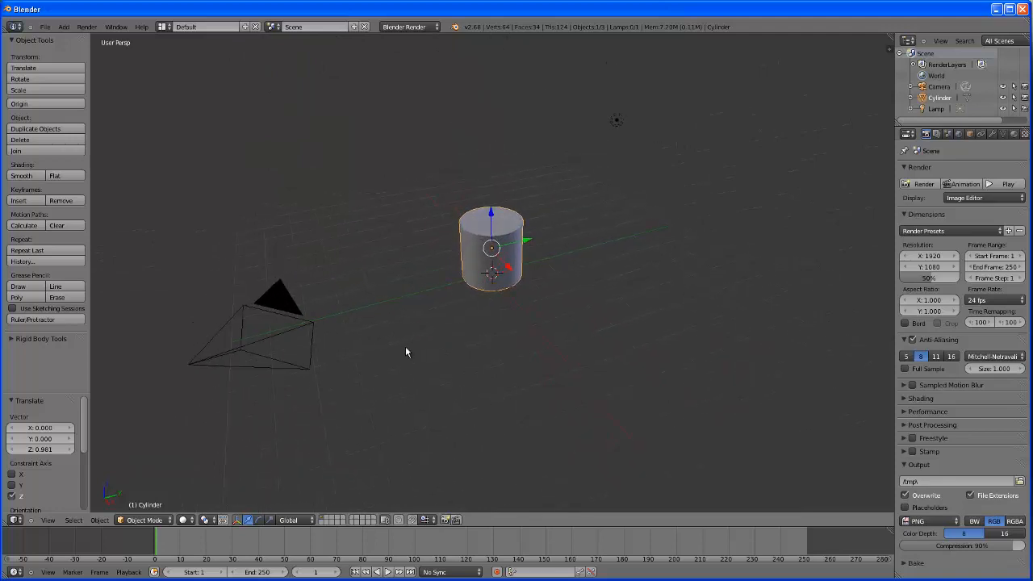
pyautogui.click(1003, 97)
pyautogui.click(1003, 97)
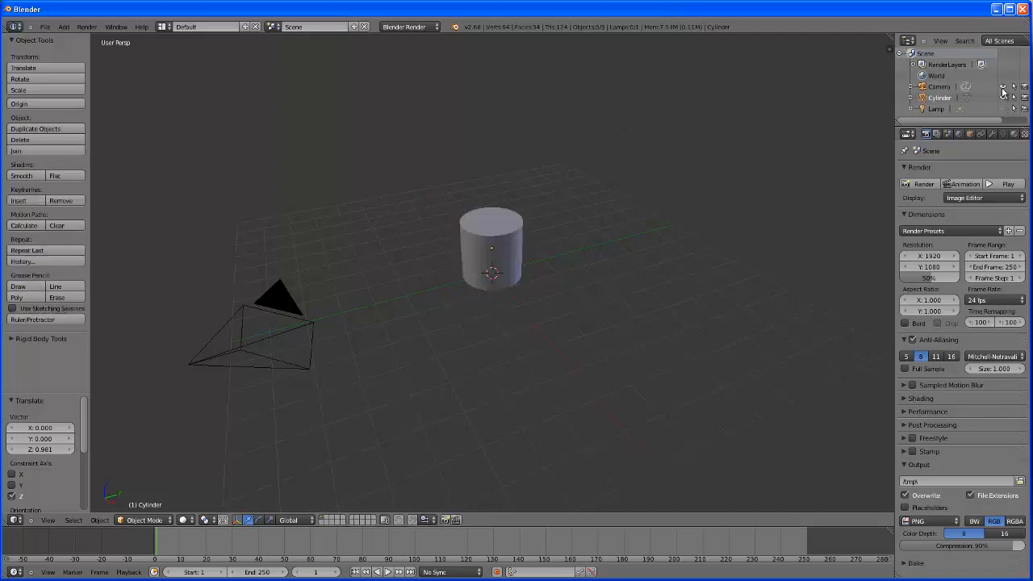
pyautogui.click(1003, 86)
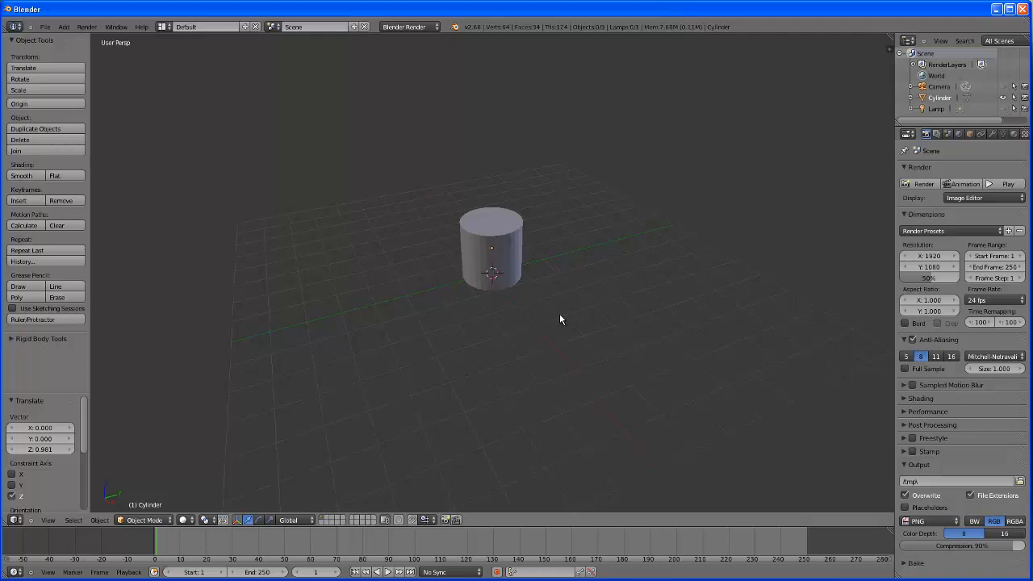
# Step: Enter Edit Mode and scale the whole cylinder mesh along Z only, by a factor of about 2.42
pyautogui.moveTo(561, 320); pyautogui.dragTo(514, 289, button='middle')
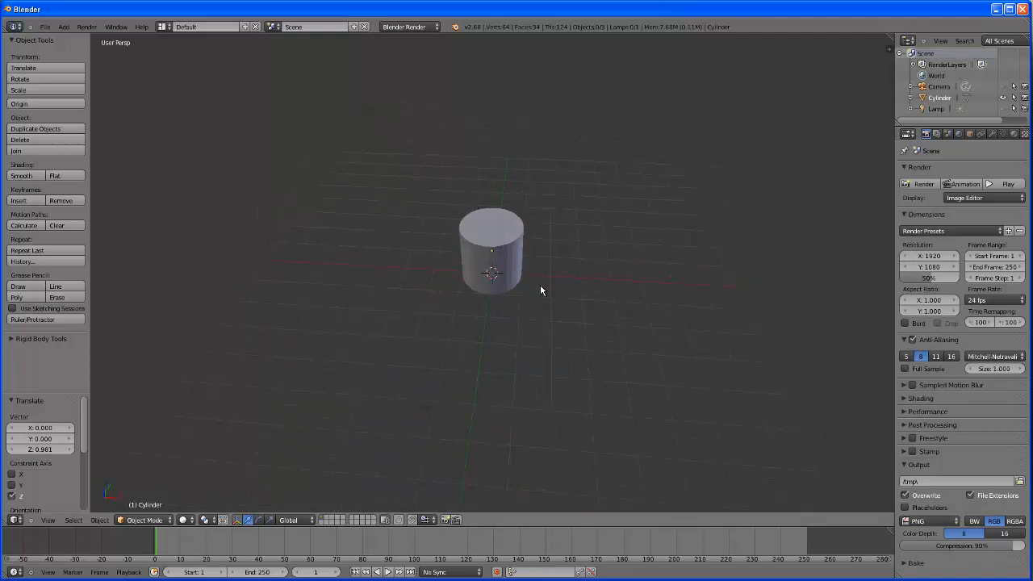
pyautogui.scroll(2, 540, 284)
pyautogui.moveTo(593, 298); pyautogui.dragTo(565, 296, button='middle')
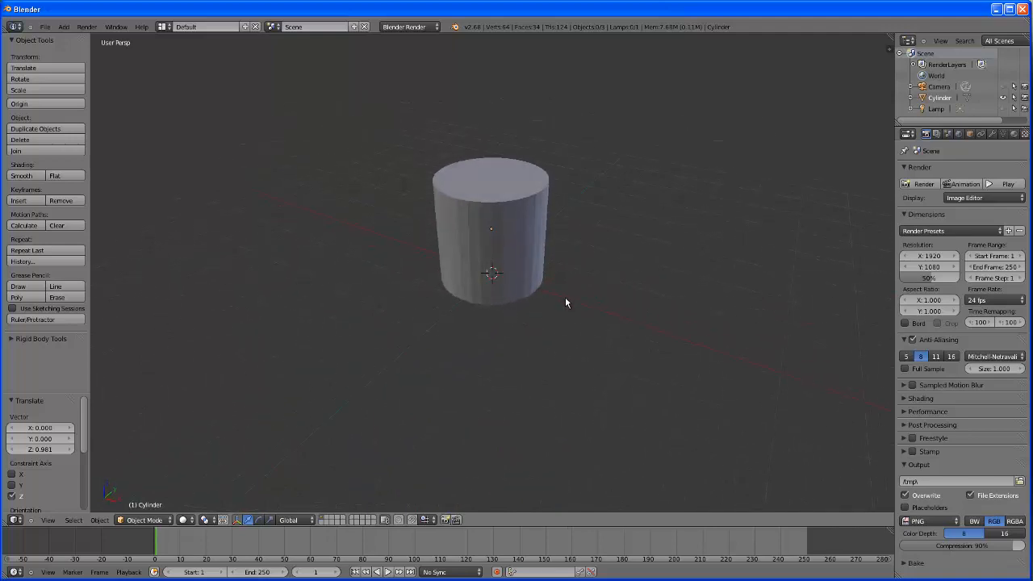
pyautogui.scroll(-4, 567, 298)
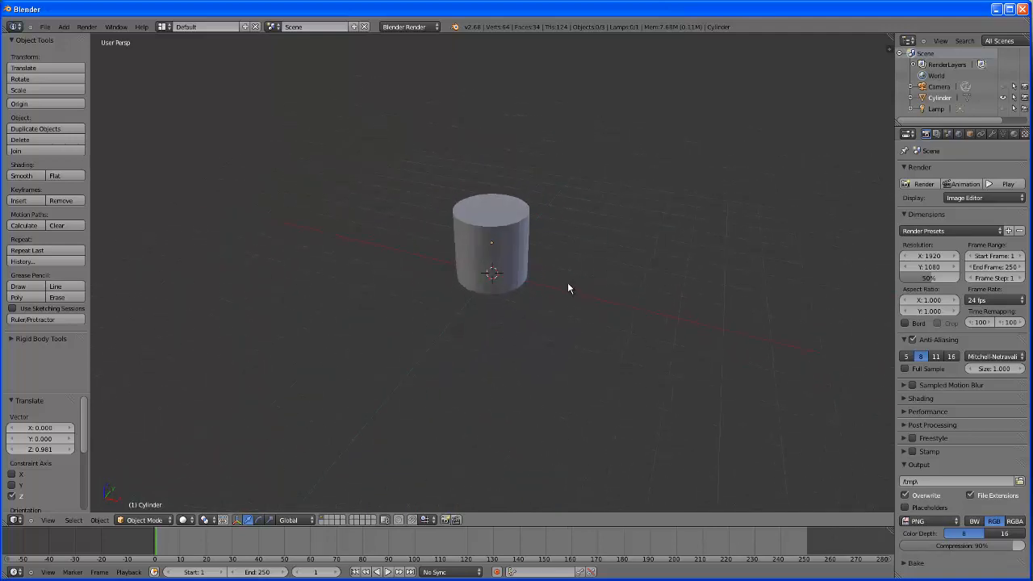
pyautogui.click(145, 520)
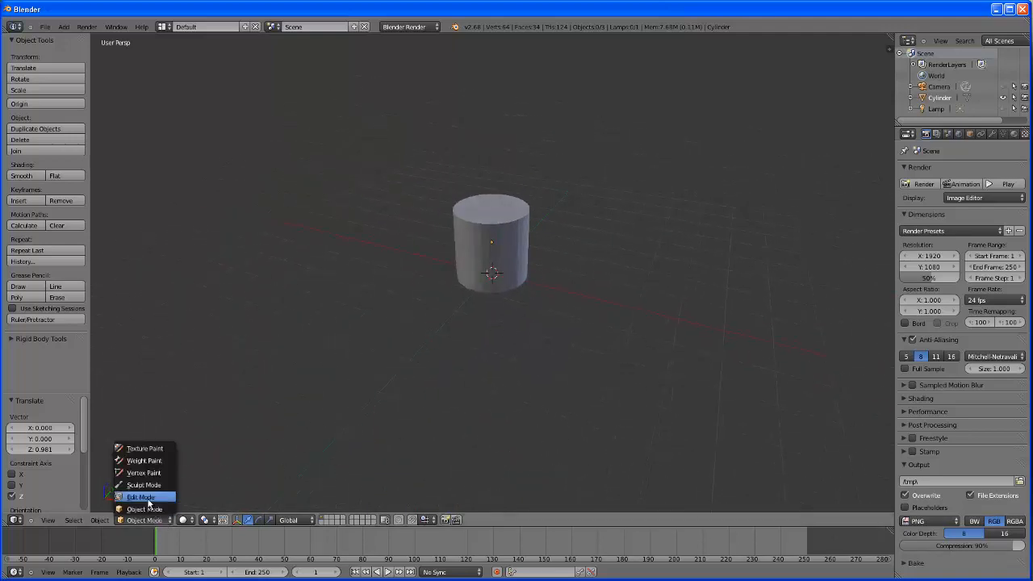
pyautogui.click(141, 497)
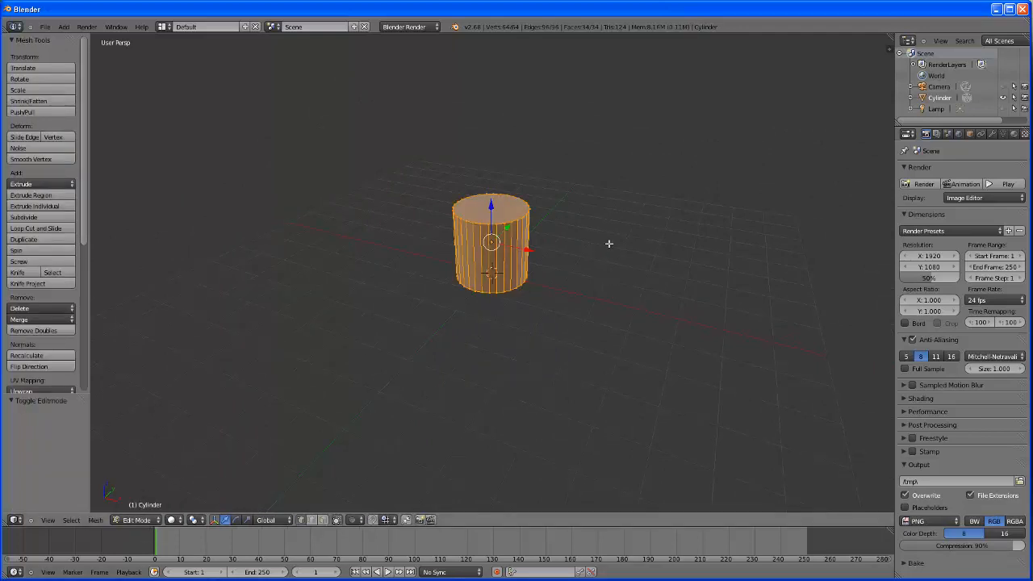
pyautogui.moveTo(586, 271); pyautogui.dragTo(583, 290, button='middle')
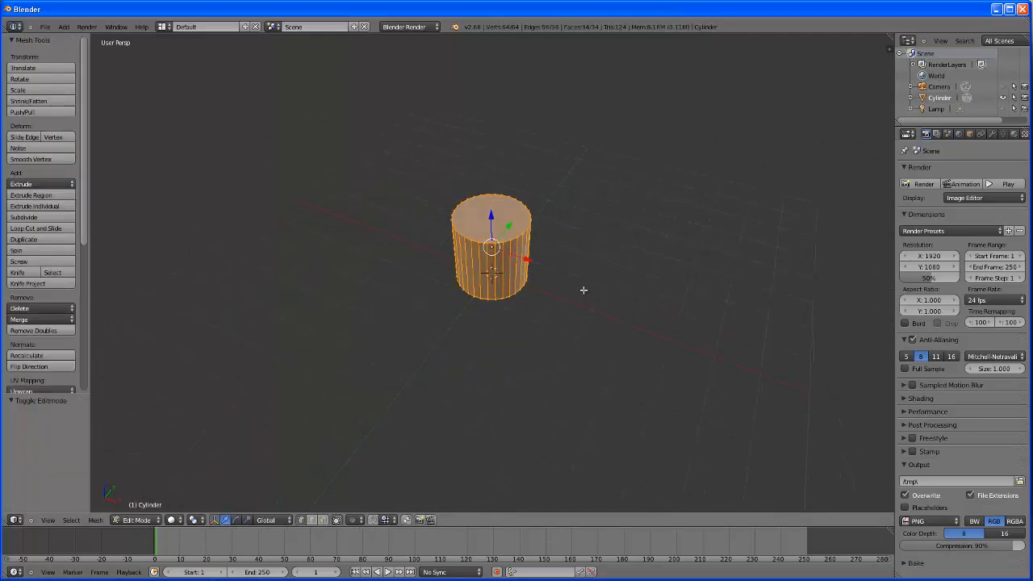
pyautogui.click(248, 520)
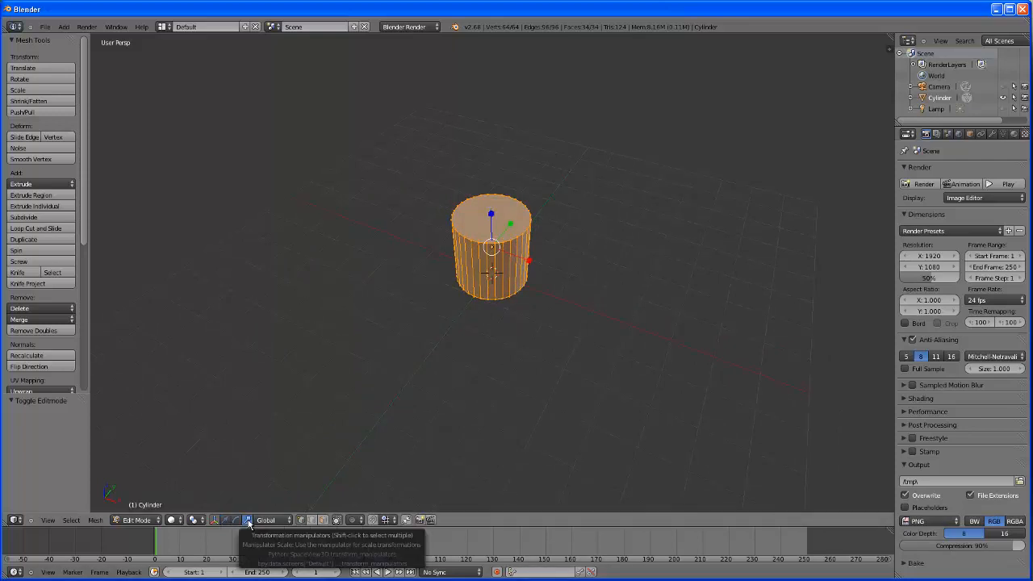
pyautogui.moveTo(490, 213); pyautogui.dragTo(541, 281)
# Step: Raise the stretched cylinder mesh along Z by about 0.87 and a further 0.22 to bring its base to the grid
pyautogui.moveTo(541, 280); pyautogui.dragTo(508, 195, button='middle')
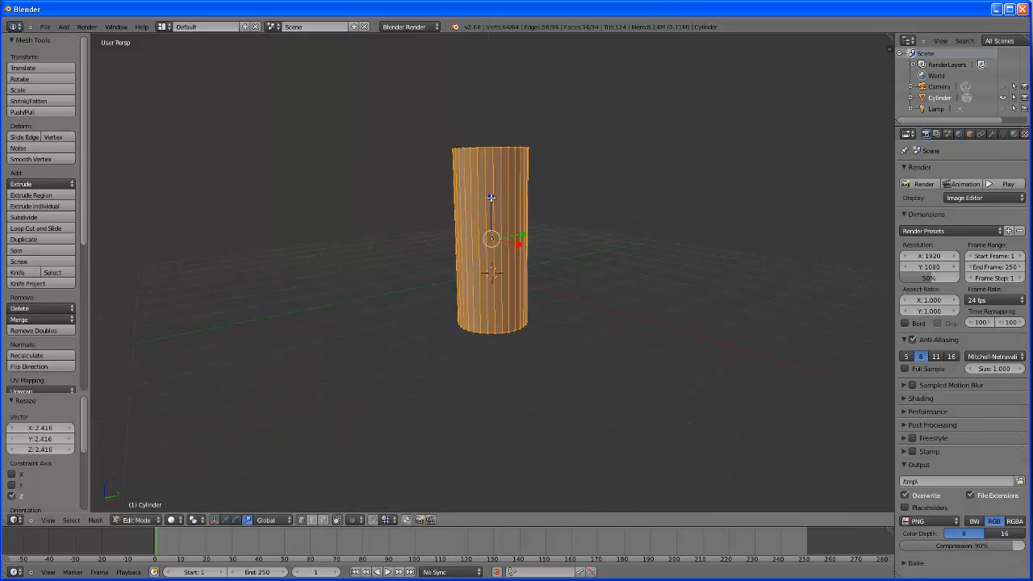
pyautogui.moveTo(491, 198); pyautogui.dragTo(491, 166)
pyautogui.moveTo(551, 364); pyautogui.dragTo(548, 357, button='middle')
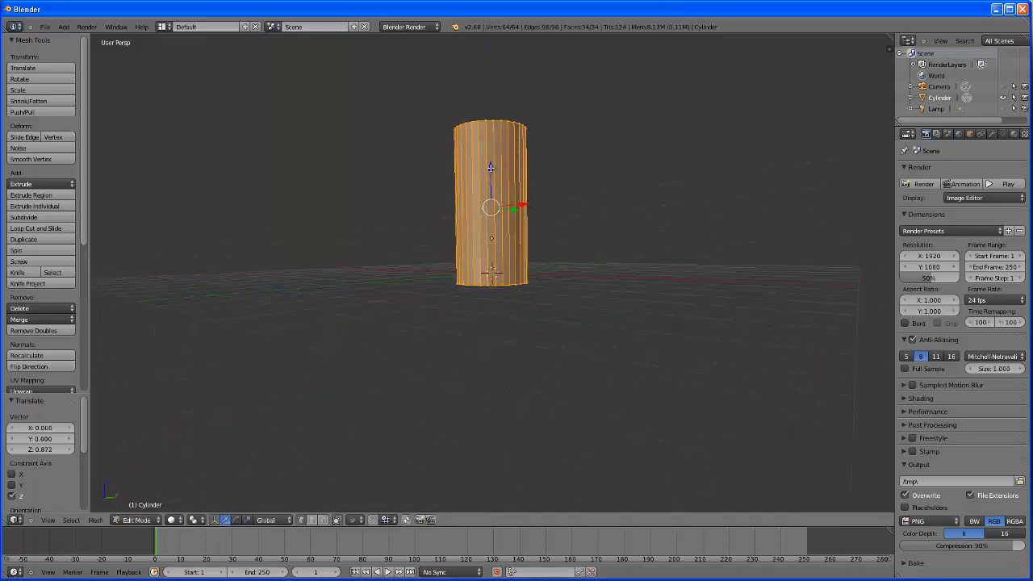
pyautogui.moveTo(491, 167); pyautogui.dragTo(491, 160)
# Step: Switch to face selection, select the cylinder's top face and scale it up uniformly by about 1.2
pyautogui.moveTo(565, 357); pyautogui.dragTo(486, 379, button='middle')
pyautogui.scroll(1, 497, 290)
pyautogui.scroll(1, 498, 291)
pyautogui.scroll(-1, 497, 290)
pyautogui.moveTo(630, 320); pyautogui.dragTo(640, 344, button='middle')
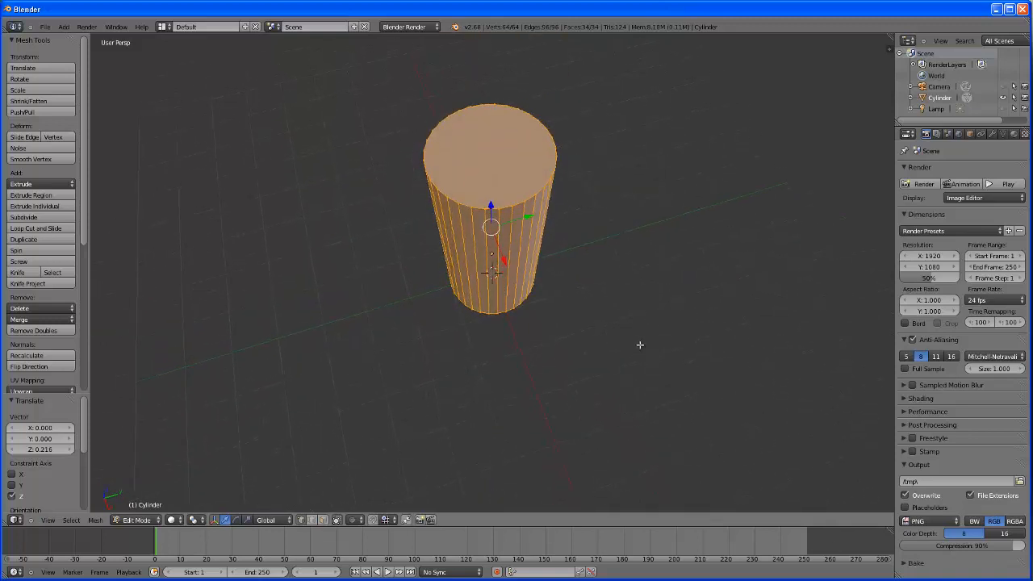
pyautogui.click(325, 520)
pyautogui.rightClick(513, 175)
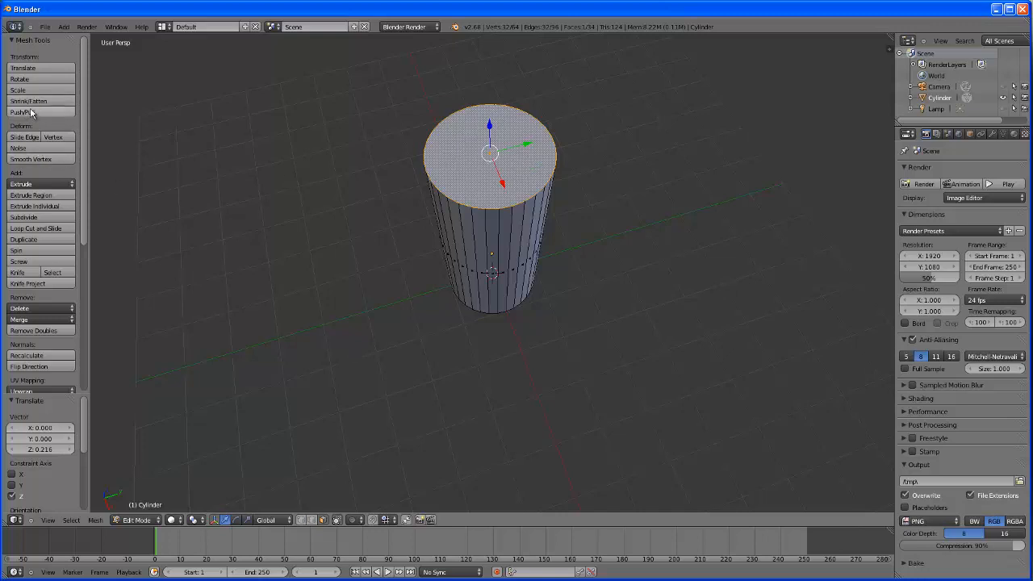
pyautogui.click(248, 521)
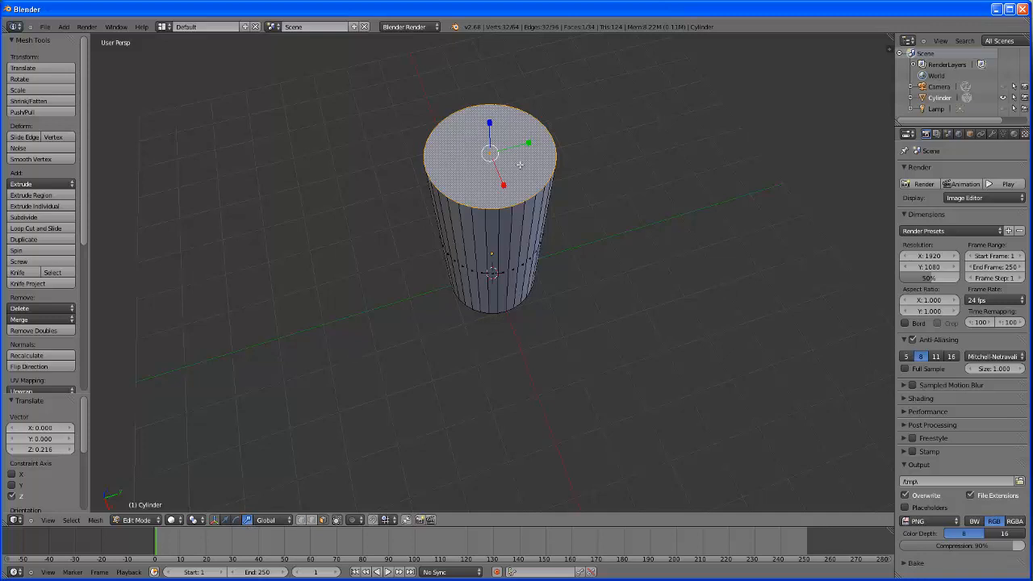
pyautogui.moveTo(498, 156); pyautogui.dragTo(498, 155)
# Step: Delete the widened top face to open the cylinder into a cup shape
pyautogui.moveTo(653, 285); pyautogui.dragTo(630, 221, button='middle')
pyautogui.moveTo(618, 263); pyautogui.dragTo(584, 161, button='middle')
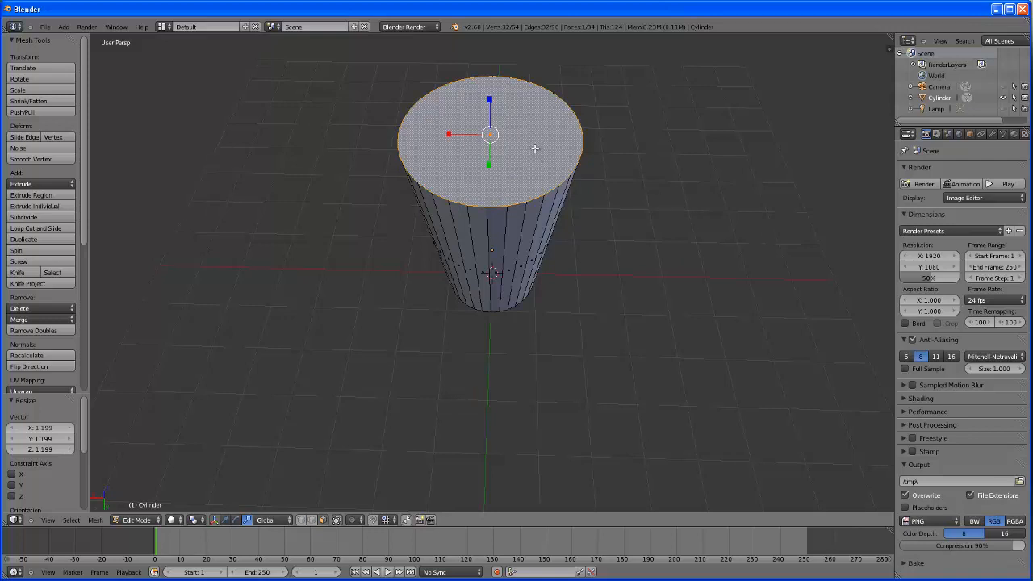
pyautogui.press('x')
pyautogui.click(494, 125)
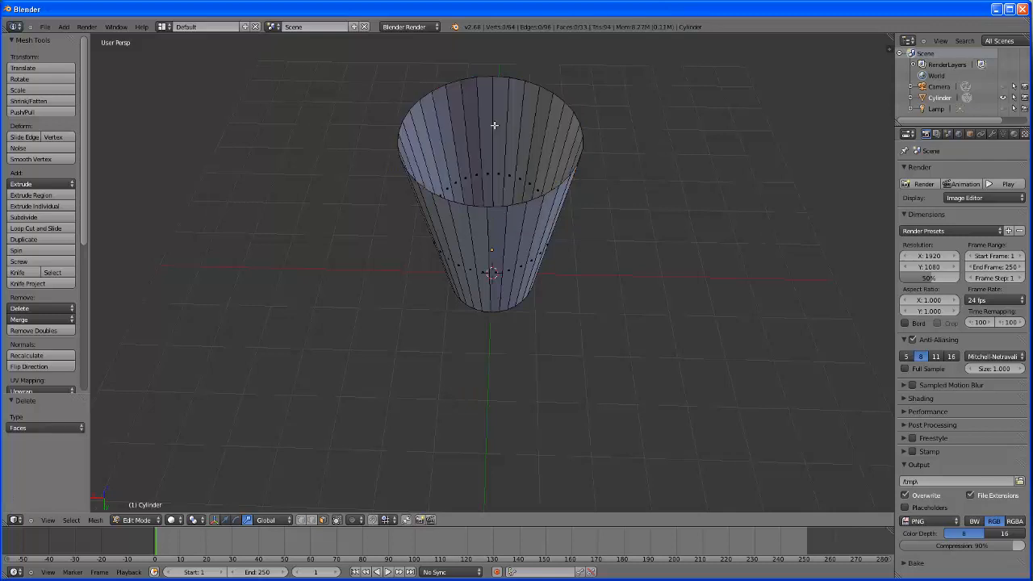
# Step: Select the entire mesh, extrude it as a region with no offset, and scale the extruded shell by about 1.14
pyautogui.moveTo(639, 196); pyautogui.dragTo(629, 266, button='middle')
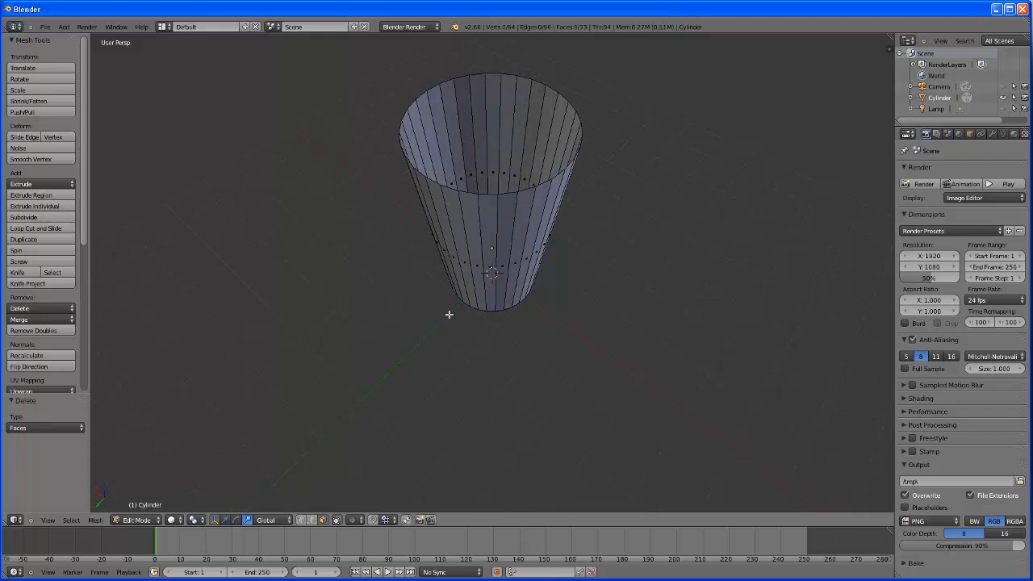
pyautogui.press('a')
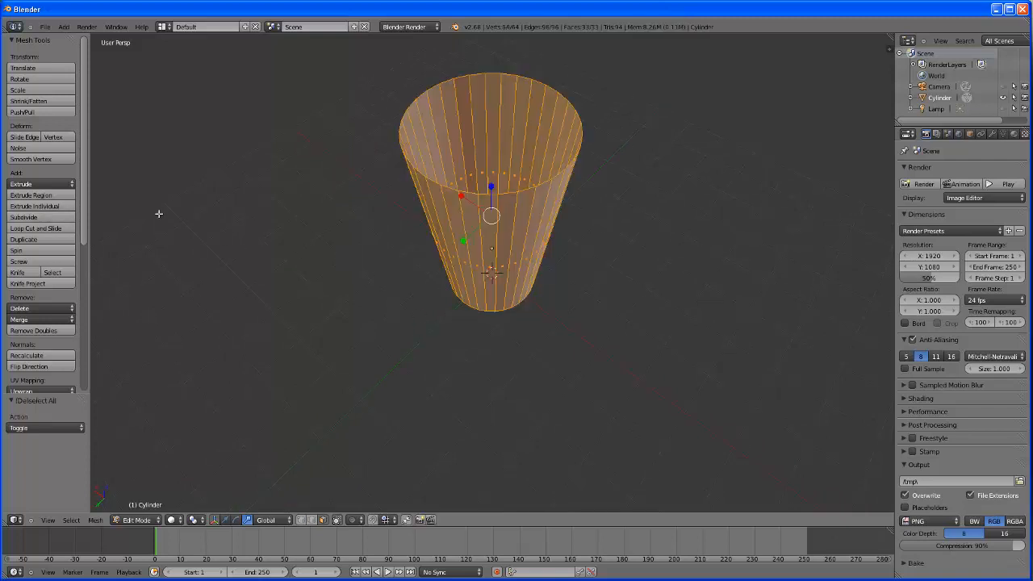
pyautogui.click(49, 197)
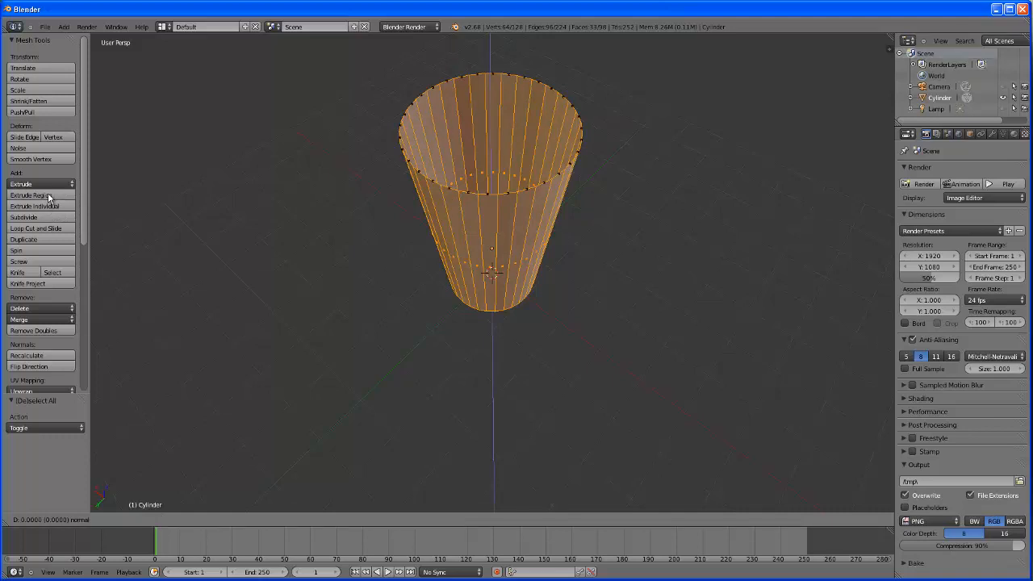
pyautogui.click(49, 198)
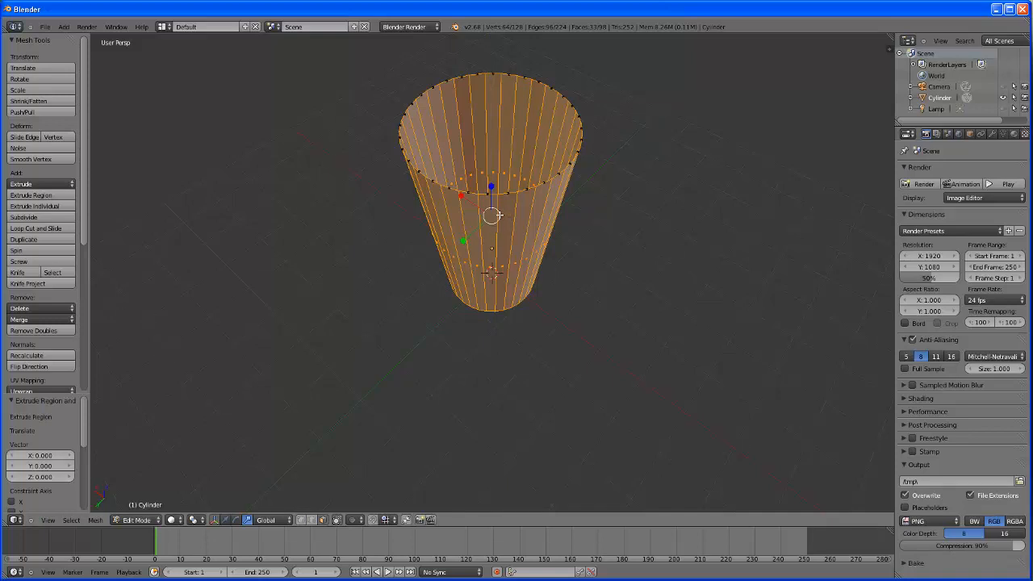
pyautogui.press('s')
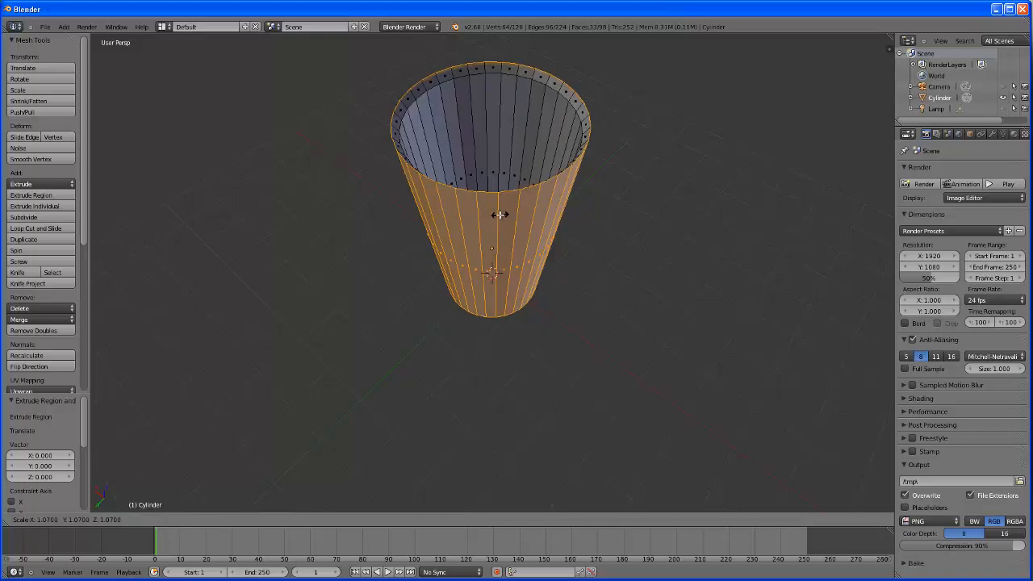
pyautogui.click(500, 215)
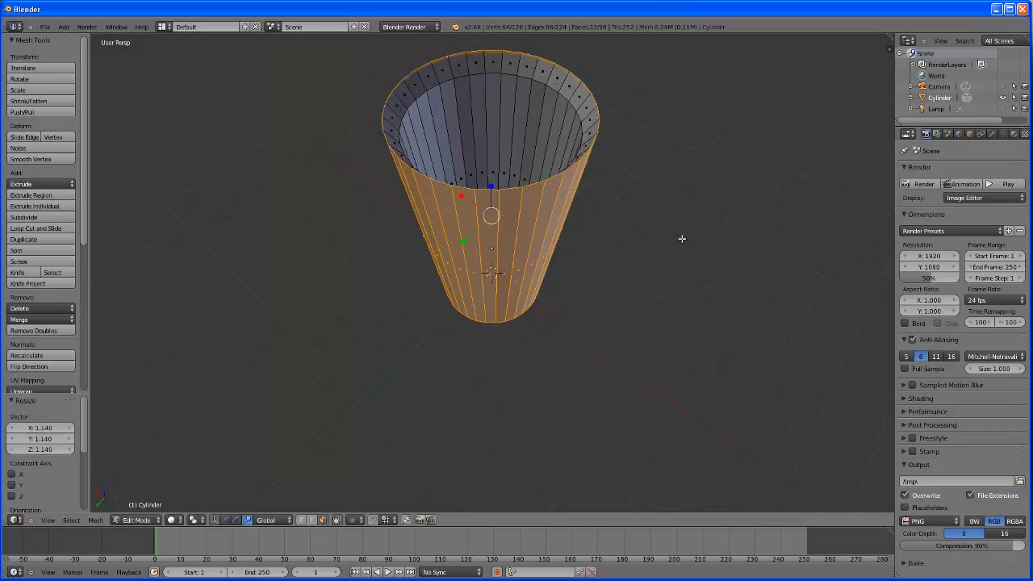
# Step: Lower the outer shell along Z by about 0.26 to level its rim with the inner wall, and deselect everything
pyautogui.moveTo(682, 239); pyautogui.dragTo(582, 87, button='middle')
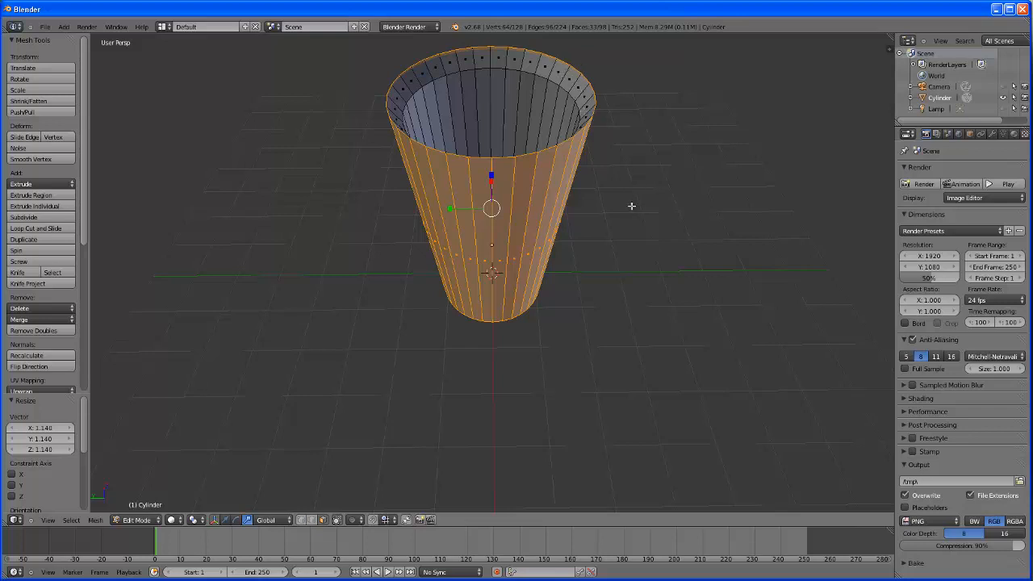
pyautogui.moveTo(644, 236); pyautogui.dragTo(634, 246, button='middle')
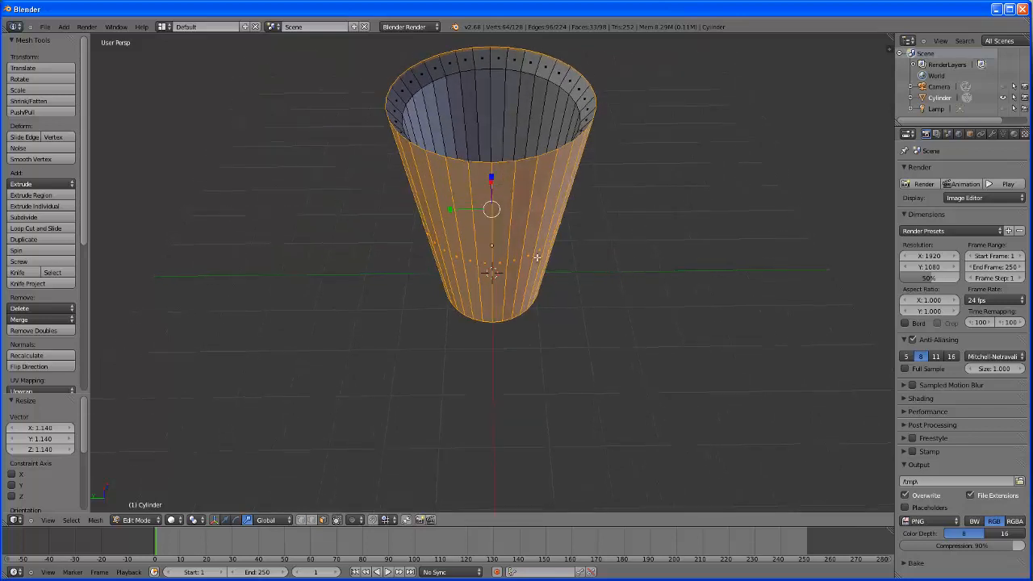
pyautogui.click(226, 520)
pyautogui.moveTo(493, 178); pyautogui.dragTo(491, 188)
pyautogui.moveTo(611, 238); pyautogui.dragTo(599, 208, button='middle')
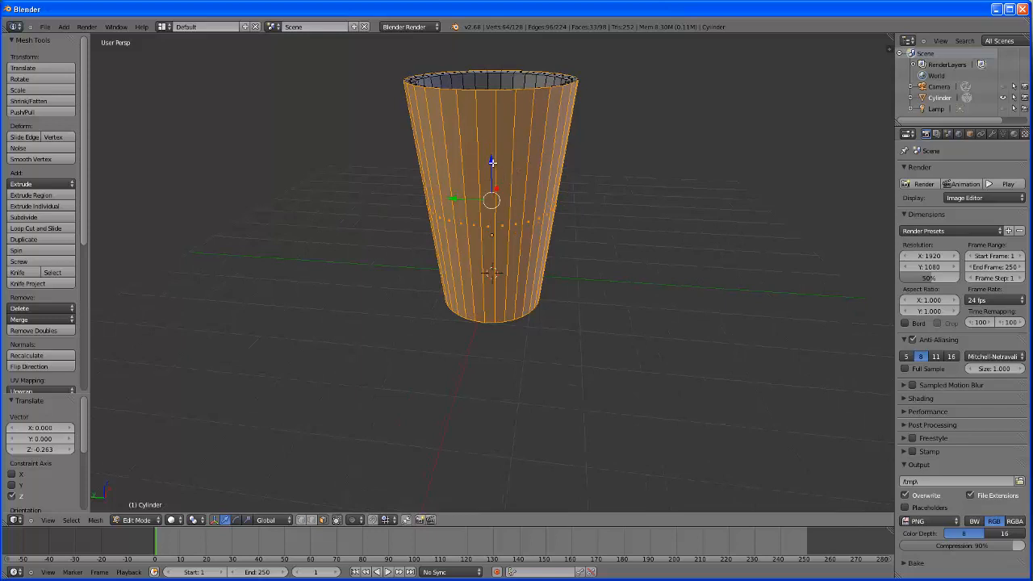
pyautogui.moveTo(492, 162); pyautogui.dragTo(492, 162)
pyautogui.moveTo(644, 202); pyautogui.dragTo(597, 233, button='middle')
pyautogui.press('a')
pyautogui.scroll(-3, 608, 252)
pyautogui.scroll(4, 597, 233)
pyautogui.scroll(-3, 597, 234)
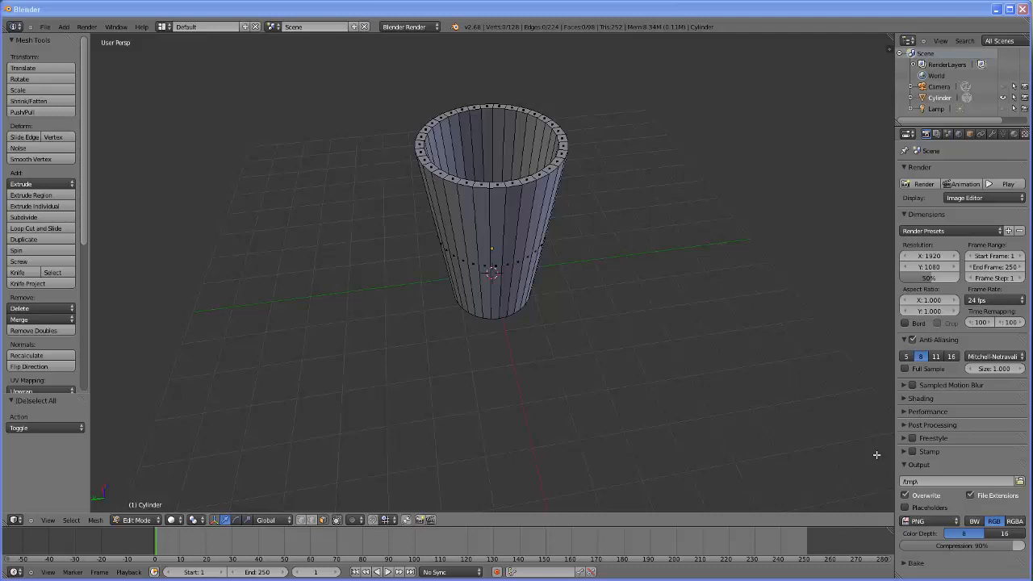
# Step: Select the cup's bottom face and extrude it downward by about 0.26
pyautogui.moveTo(889, 442); pyautogui.dragTo(674, 374, button='middle')
pyautogui.scroll(2, 528, 334)
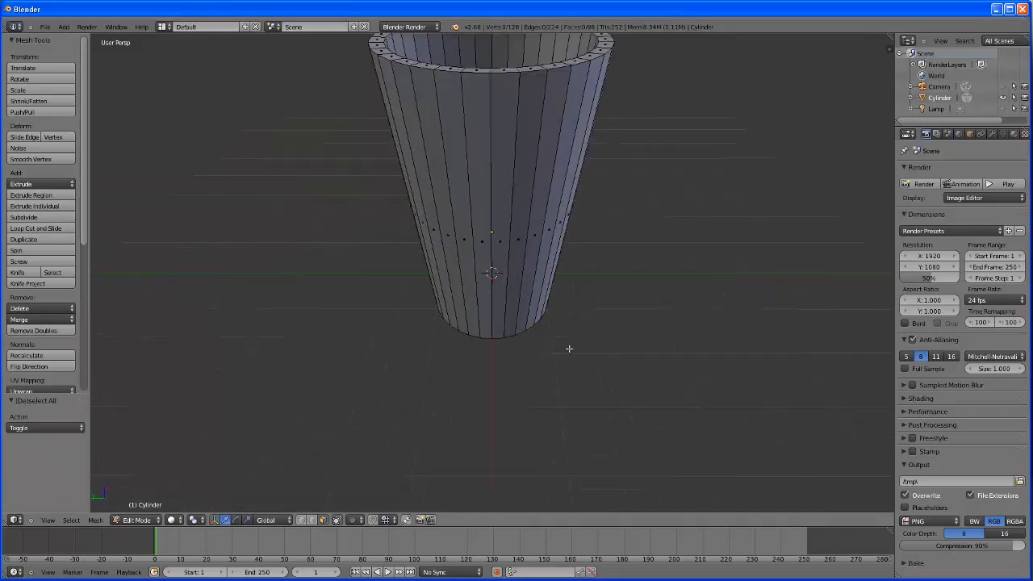
pyautogui.moveTo(600, 365); pyautogui.dragTo(578, 345, button='middle')
pyautogui.moveTo(660, 404); pyautogui.dragTo(511, 302, button='middle')
pyautogui.rightClick(511, 302)
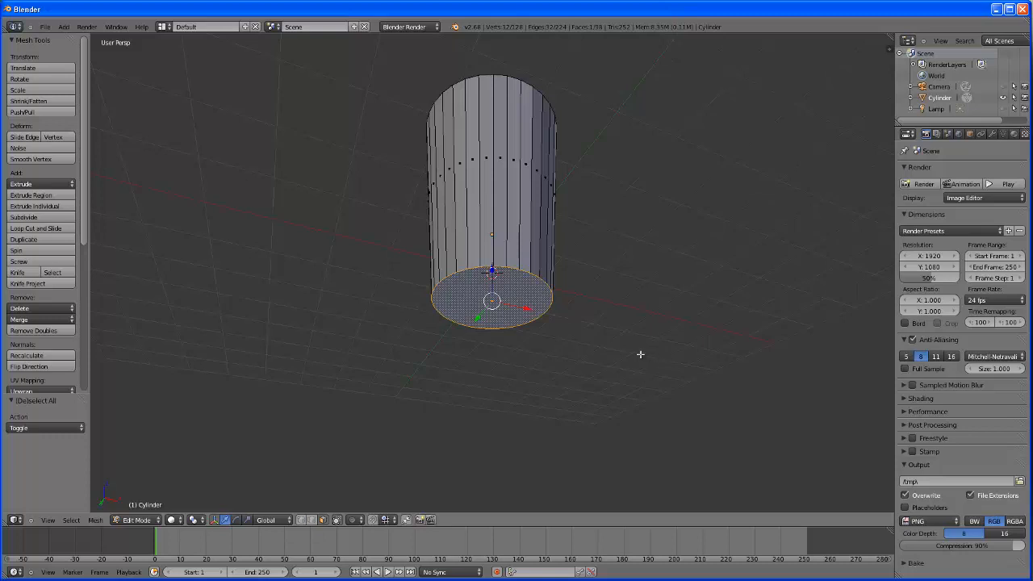
pyautogui.moveTo(640, 354); pyautogui.dragTo(741, 412, button='middle')
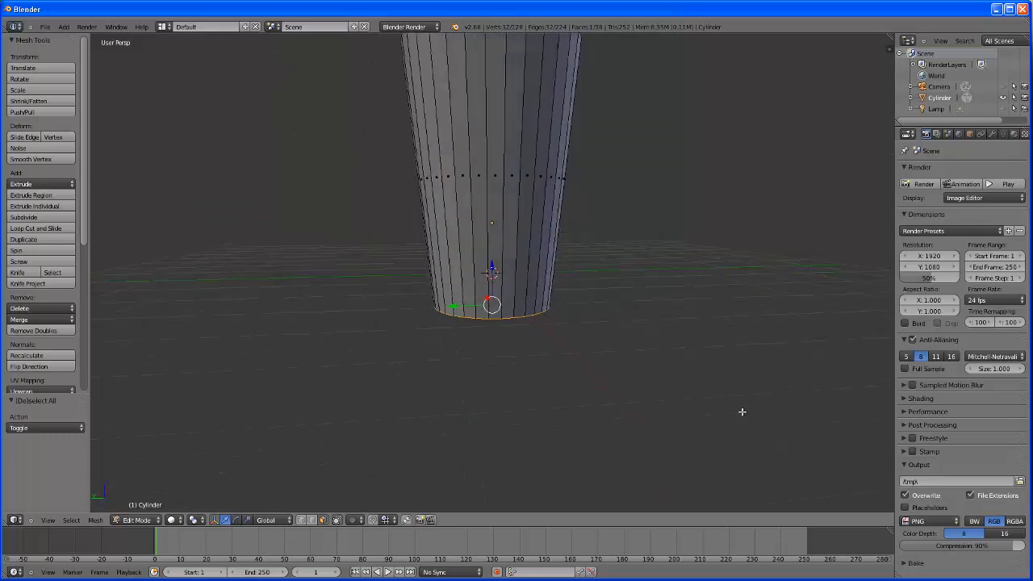
pyautogui.scroll(-2, 742, 412)
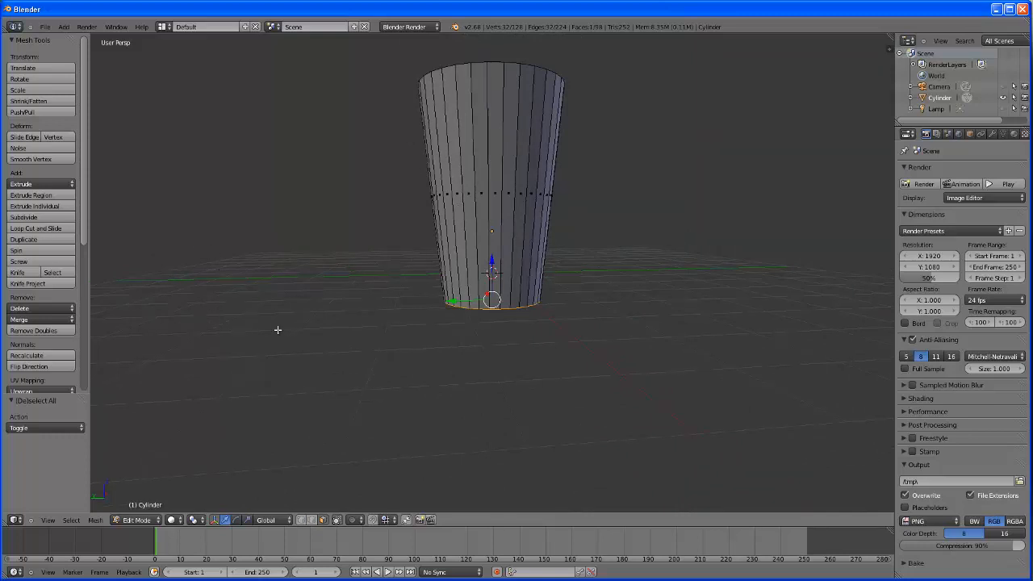
pyautogui.moveTo(278, 330); pyautogui.dragTo(517, 362, button='middle')
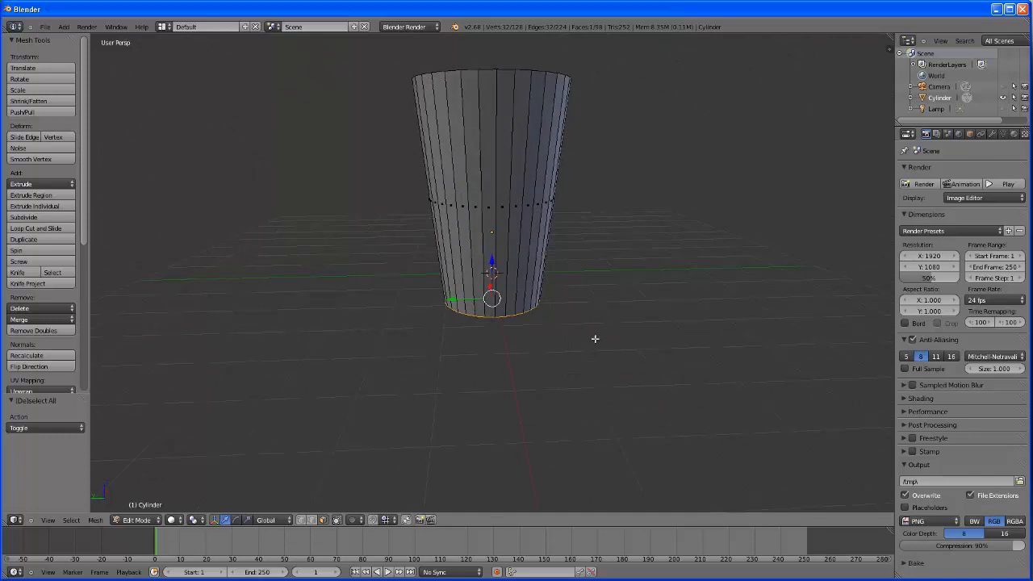
pyautogui.moveTo(584, 370); pyautogui.dragTo(608, 360, button='middle')
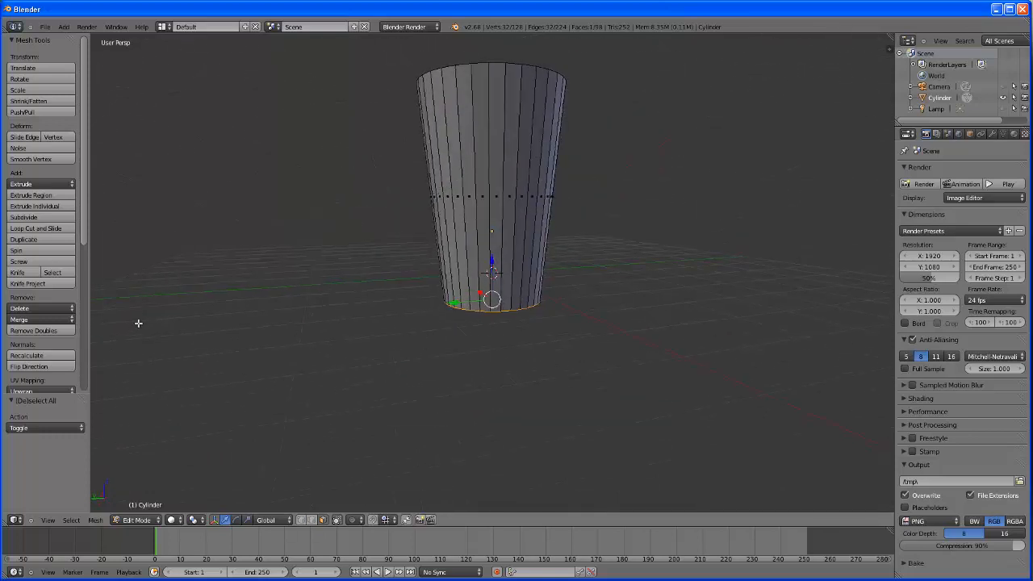
pyautogui.click(44, 207)
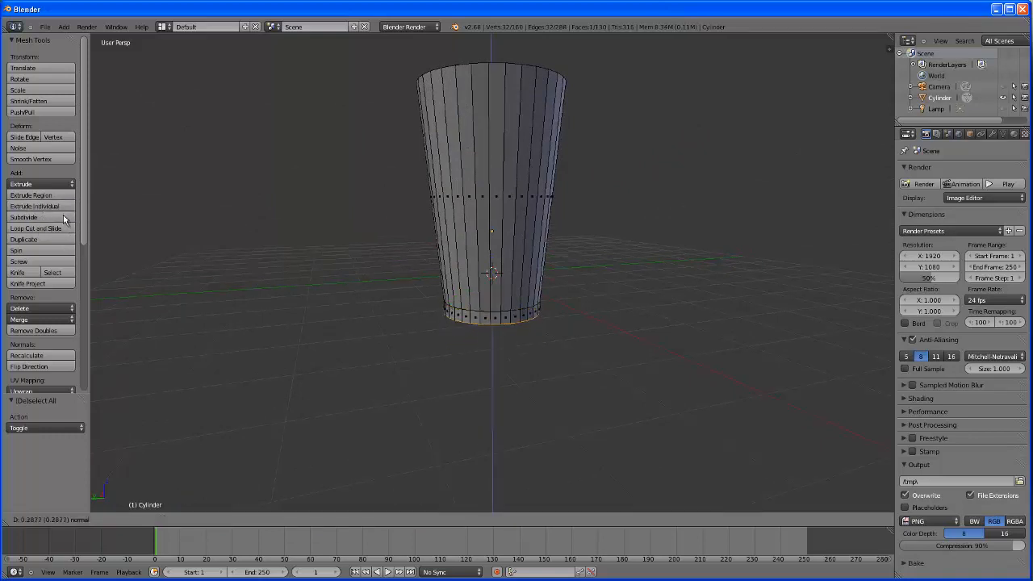
pyautogui.click(67, 218)
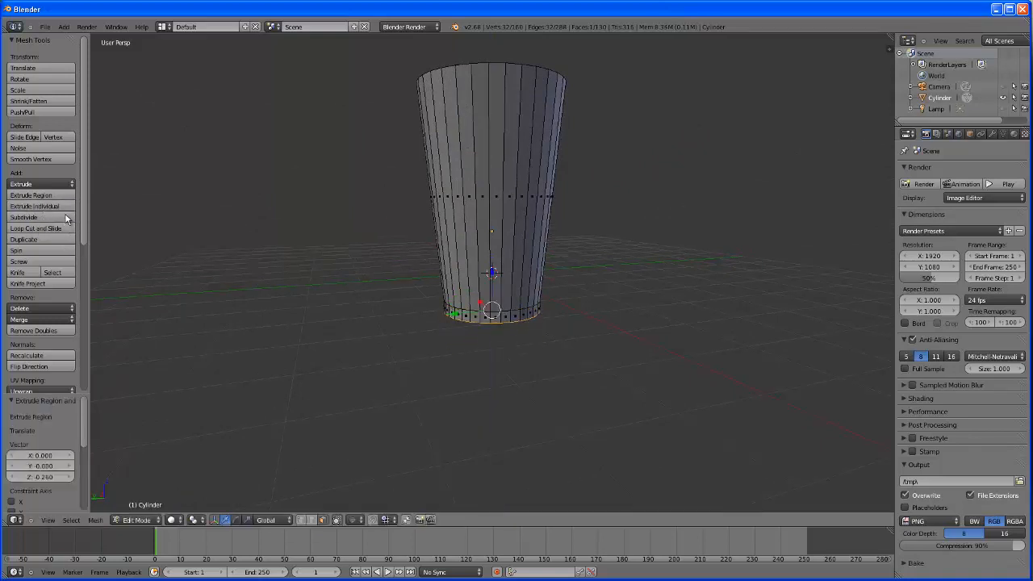
# Step: Scale the extruded bottom face up uniformly by about 1.13 to start a flared base
pyautogui.click(249, 521)
pyautogui.press('s')
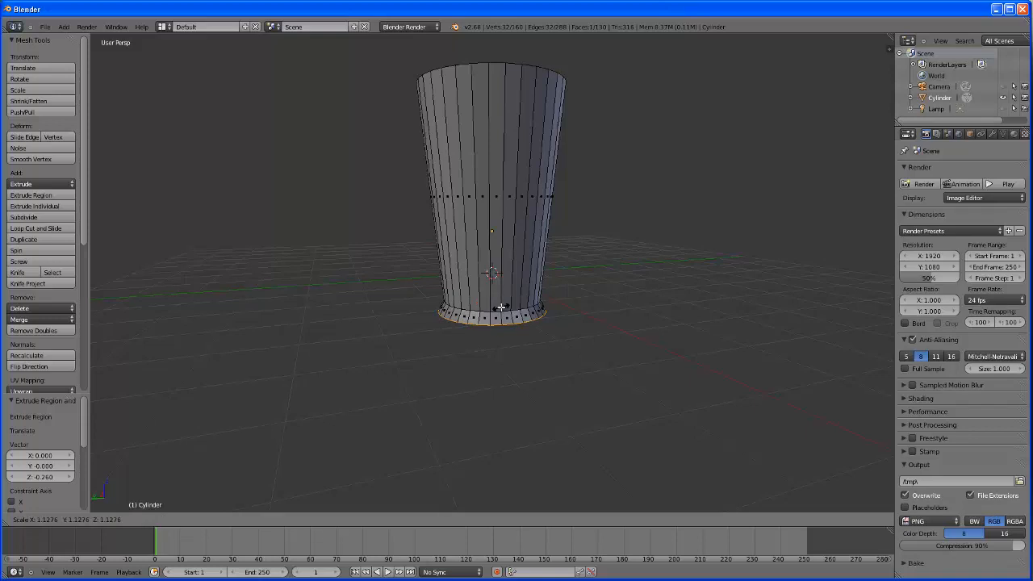
pyautogui.click(501, 308)
pyautogui.moveTo(628, 355); pyautogui.dragTo(611, 368, button='middle')
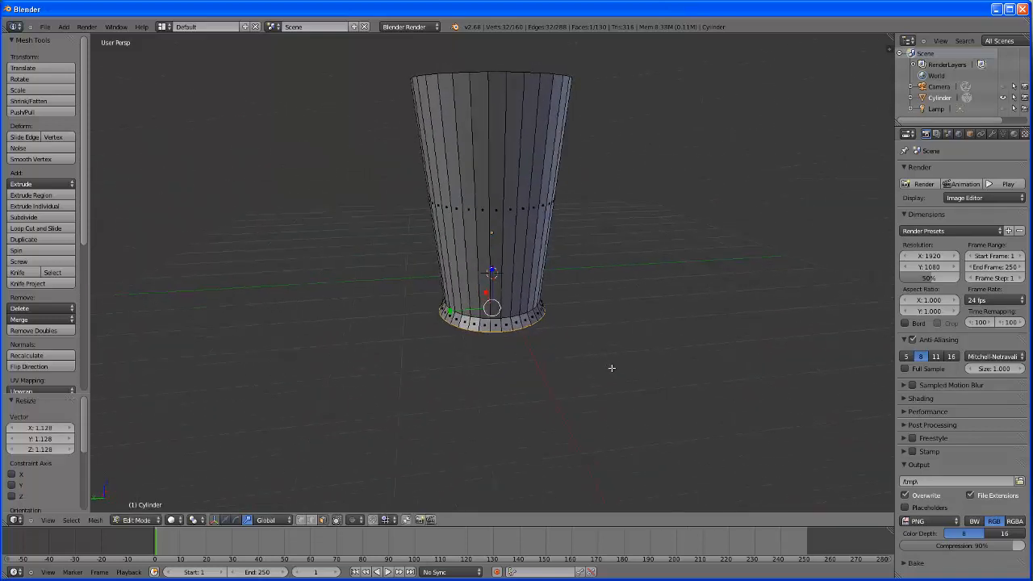
# Step: Extrude the widened bottom face straight down twice, by about 0.27 and then about 0.26
pyautogui.click(49, 207)
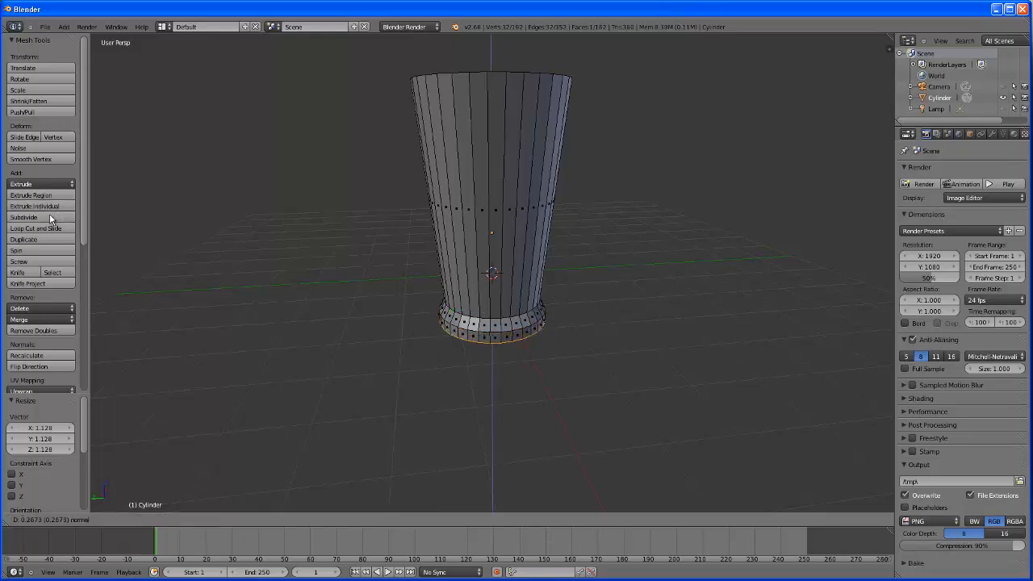
pyautogui.click(49, 213)
pyautogui.moveTo(405, 342); pyautogui.dragTo(428, 346, button='middle')
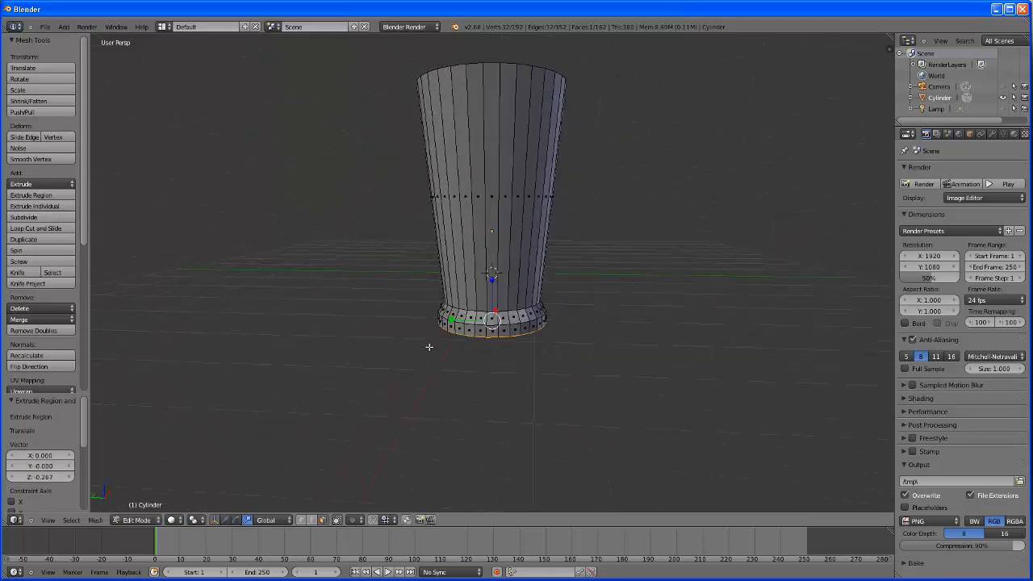
pyautogui.click(39, 207)
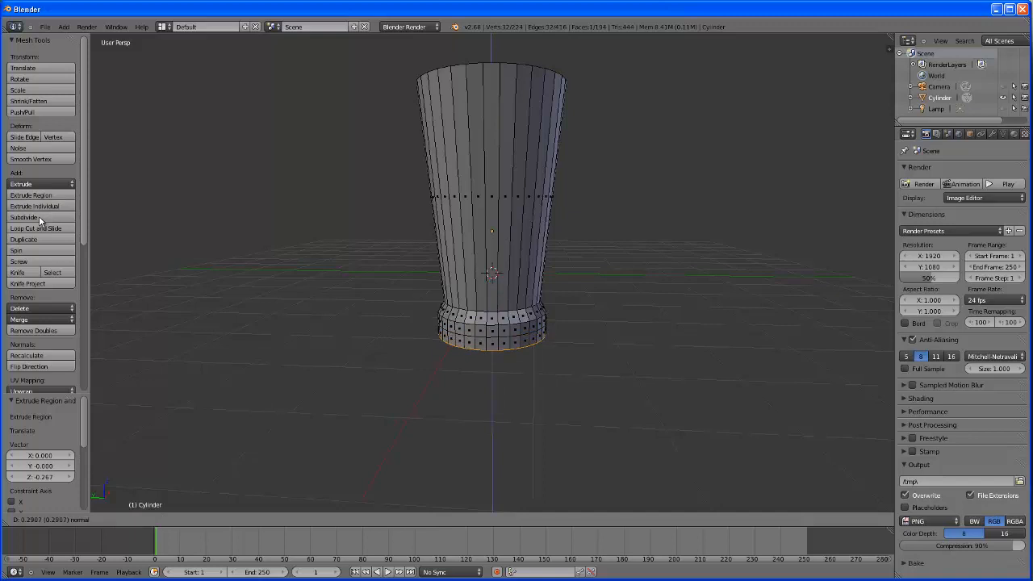
pyautogui.click(39, 220)
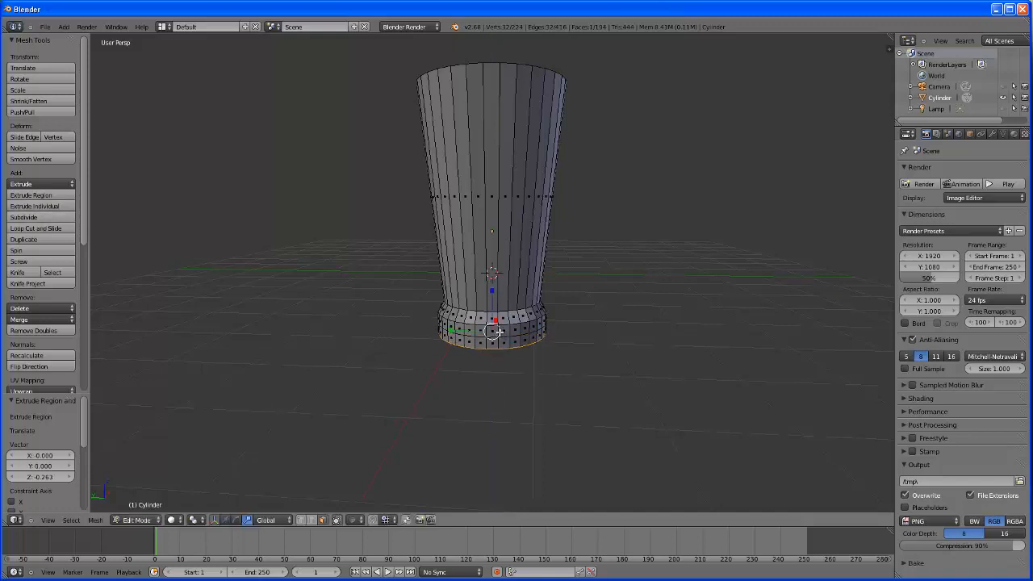
# Step: Scale the lowest face of the base up uniformly by about 1.27
pyautogui.press('s')
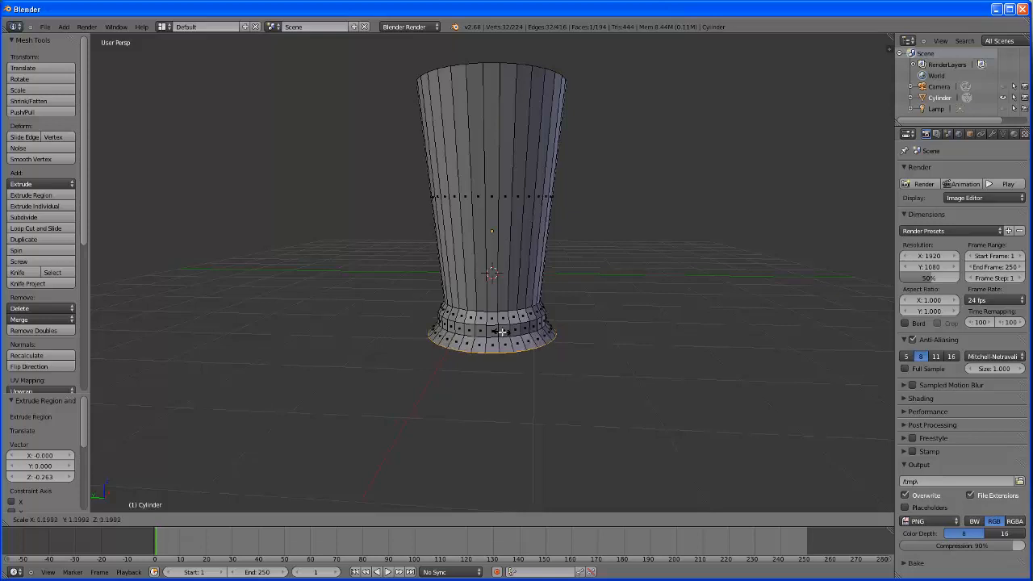
pyautogui.click(502, 330)
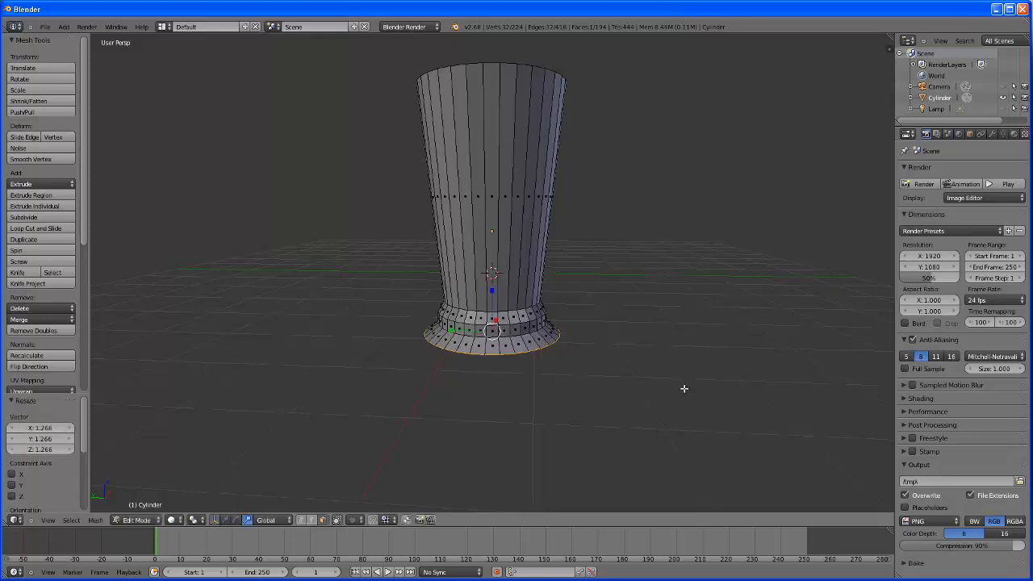
pyautogui.moveTo(683, 387); pyautogui.dragTo(589, 365, button='middle')
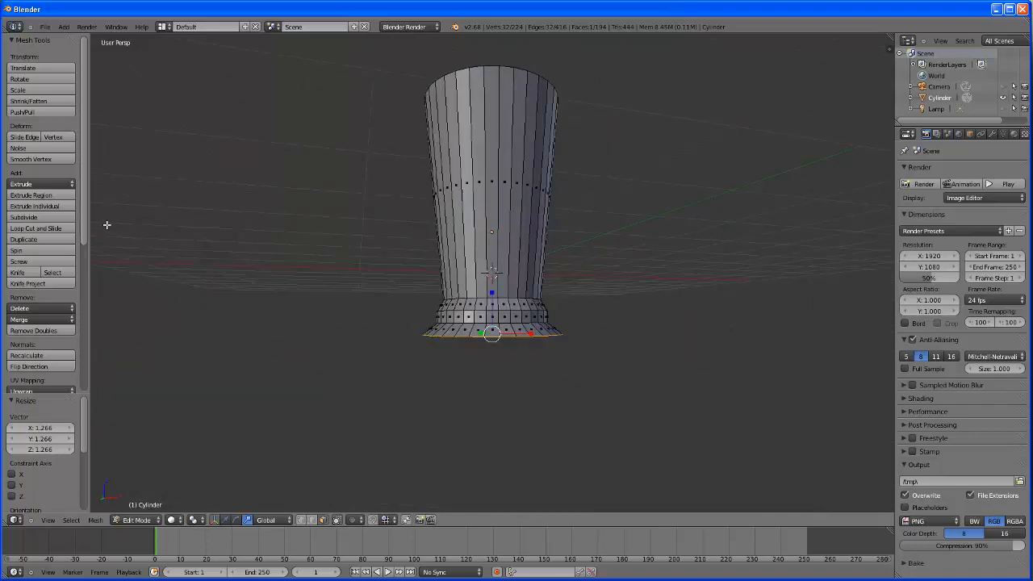
# Step: Extrude the flared bottom face down by about 0.49 and raise it along Z by about 0.28 to form a short foot
pyautogui.click(53, 195)
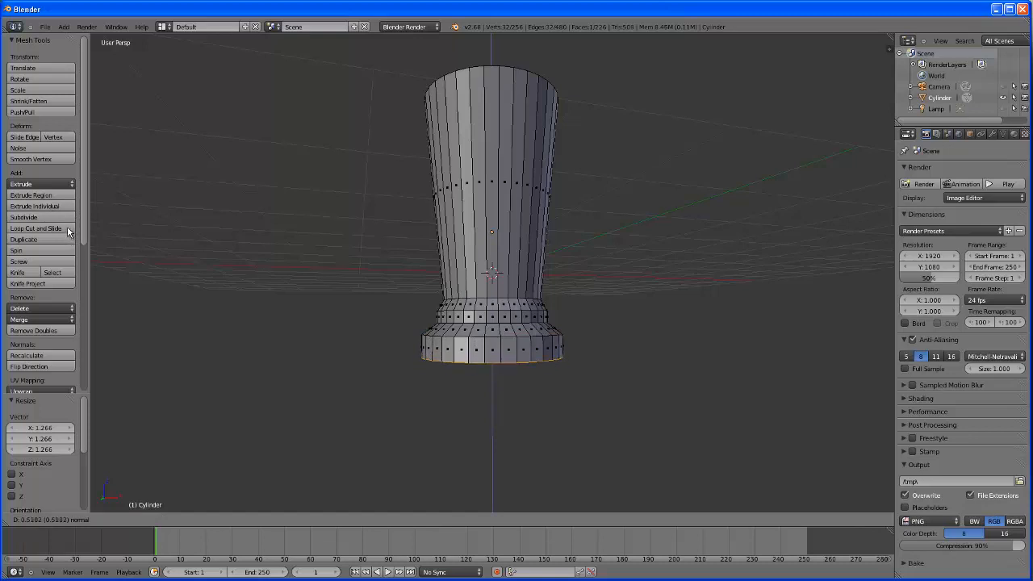
pyautogui.click(67, 232)
pyautogui.moveTo(154, 240); pyautogui.dragTo(306, 355, button='middle')
pyautogui.moveTo(403, 419); pyautogui.dragTo(366, 372, button='middle')
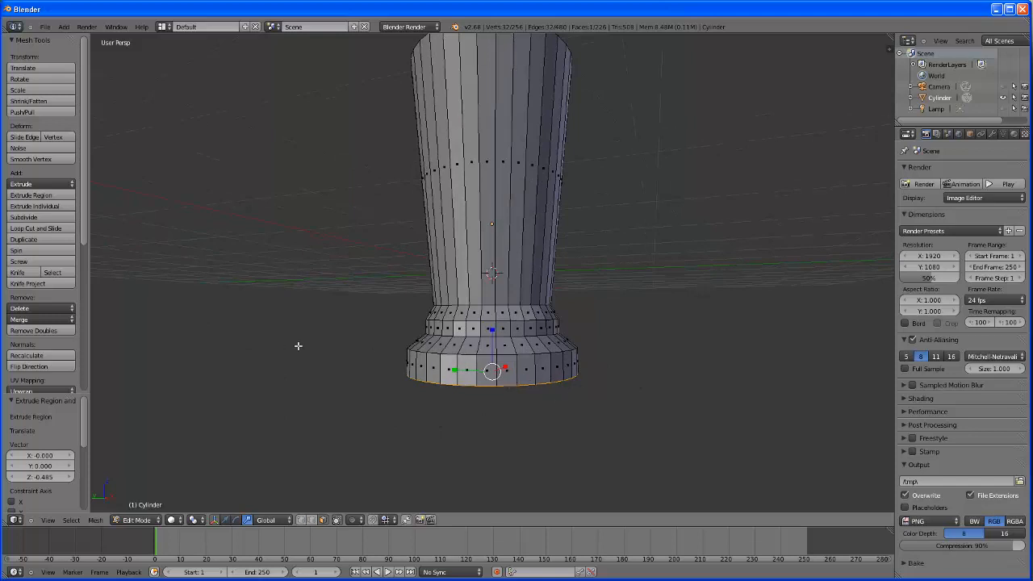
pyautogui.click(228, 520)
pyautogui.moveTo(492, 331)
pyautogui.mouseDown()
pyautogui.moveTo(494, 314)
pyautogui.moveTo(487, 334)
pyautogui.mouseUp()
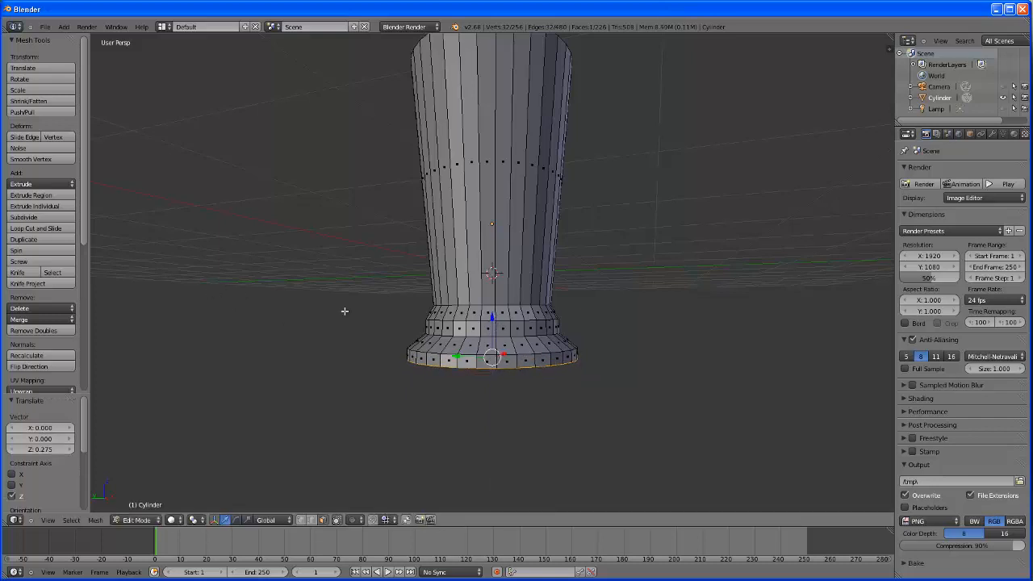
# Step: Try to shrink the foot's bottom face to about 0.75 and extrude it down by about 0.43
pyautogui.click(247, 520)
pyautogui.moveTo(498, 352); pyautogui.dragTo(494, 352)
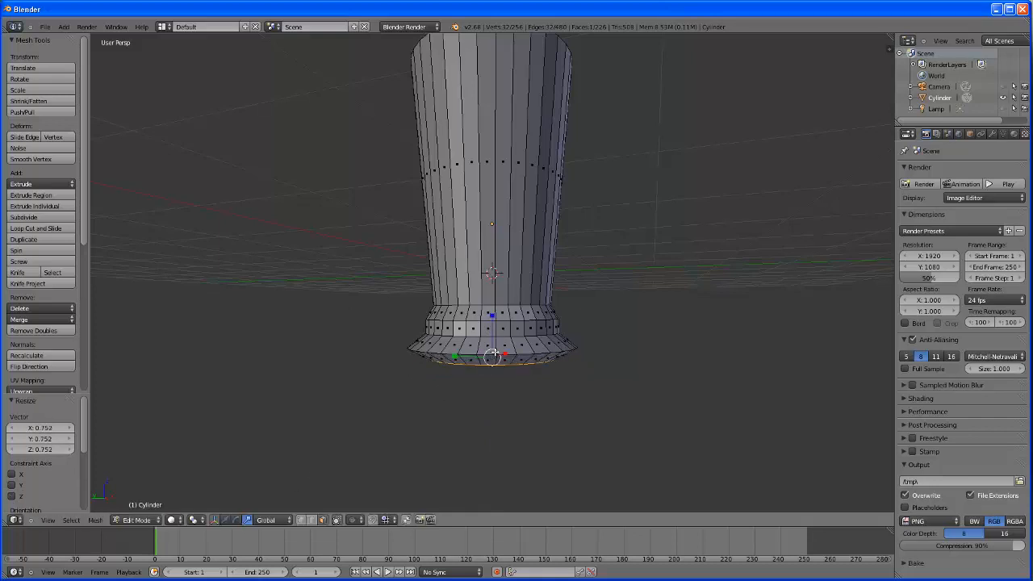
pyautogui.click(41, 208)
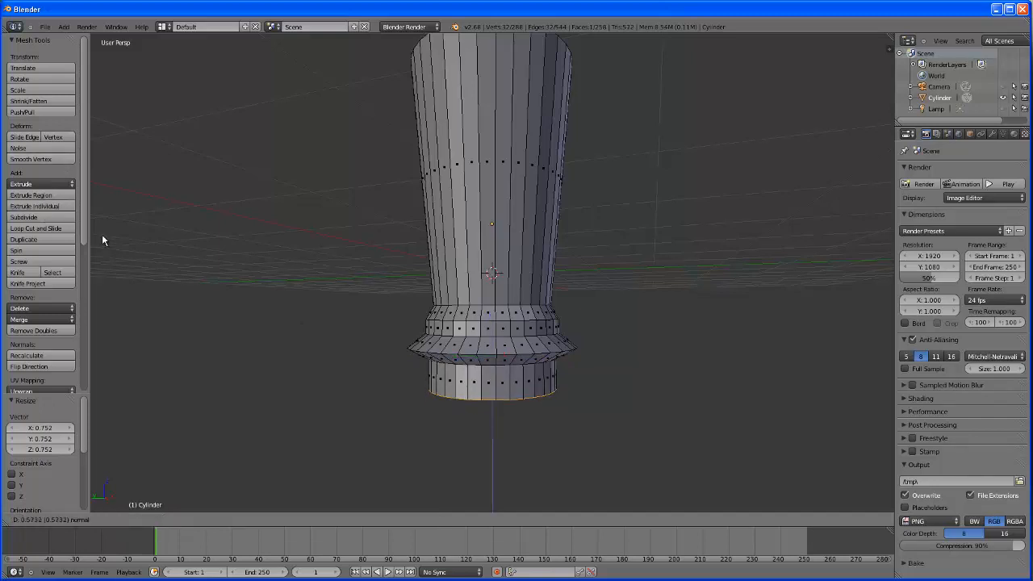
pyautogui.click(106, 233)
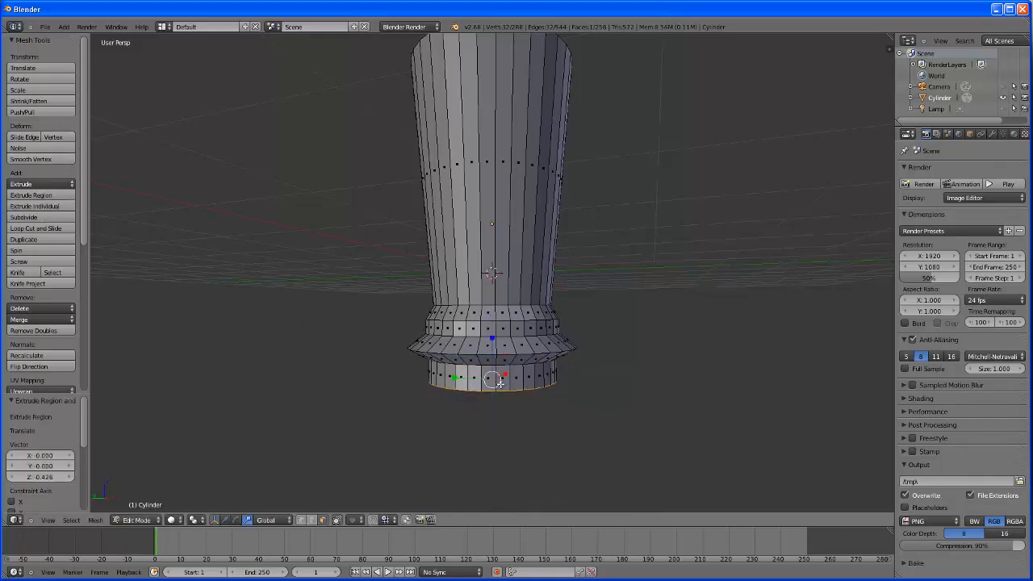
# Step: Try to flare the extruded bottom face by about 1.4, and undo back to the straight-sided foot
pyautogui.press('s')
pyautogui.click(503, 383)
pyautogui.moveTo(653, 350)
pyautogui.mouseDown(button='middle')
pyautogui.moveTo(588, 394)
pyautogui.moveTo(638, 314)
pyautogui.moveTo(704, 351)
pyautogui.moveTo(632, 362)
pyautogui.moveTo(643, 354)
pyautogui.mouseUp(button='middle')
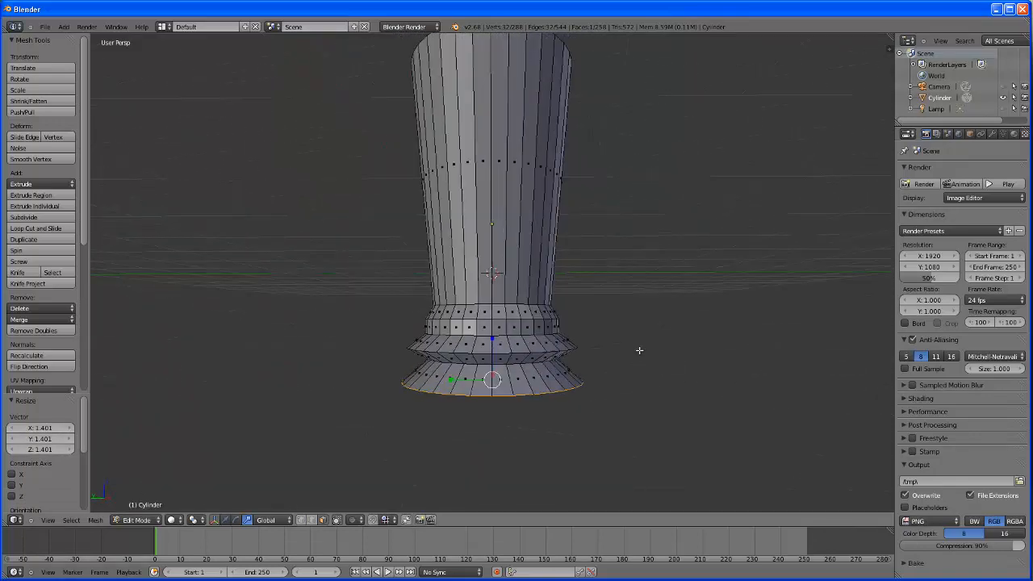
pyautogui.hotkey('ctrl', 'z')
pyautogui.hotkey('ctrl', 'z')
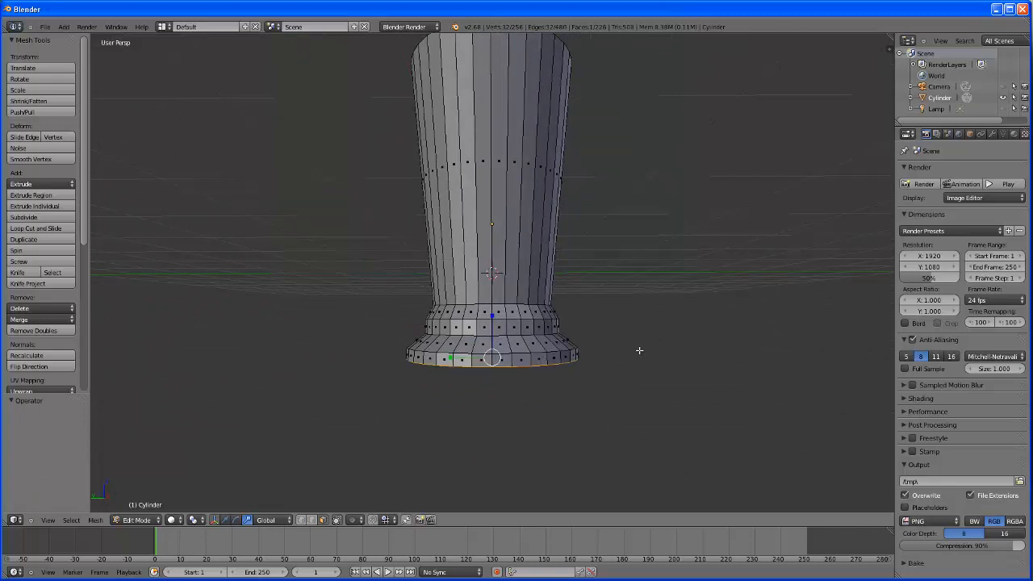
# Step: Examine the whole cup, its rim and its stepped base from above, the side and below
pyautogui.scroll(-3, 615, 322)
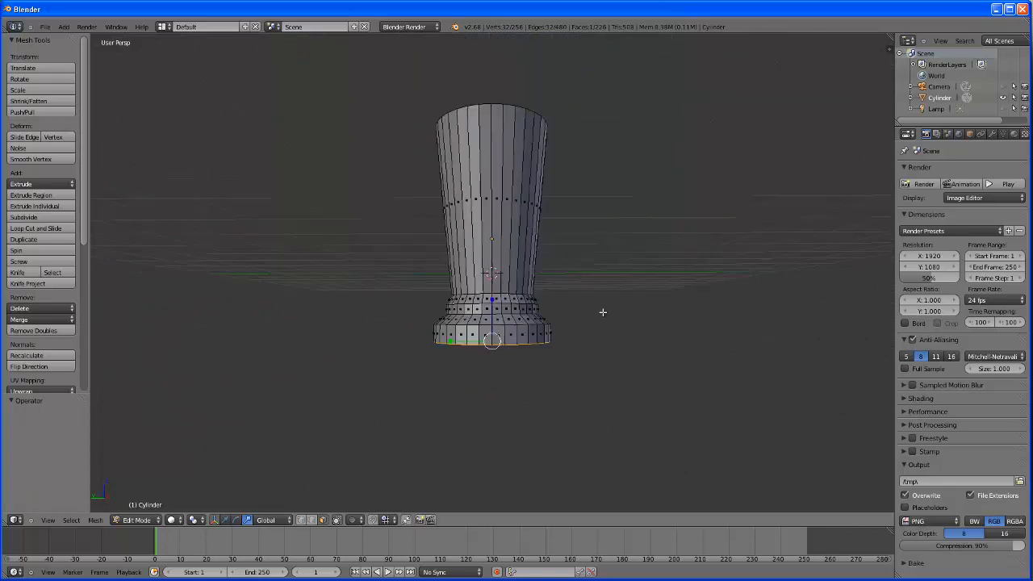
pyautogui.moveTo(604, 309)
pyautogui.mouseDown(button='middle')
pyautogui.moveTo(530, 431)
pyautogui.moveTo(625, 362)
pyautogui.moveTo(676, 343)
pyautogui.moveTo(590, 366)
pyautogui.moveTo(585, 306)
pyautogui.mouseUp(button='middle')
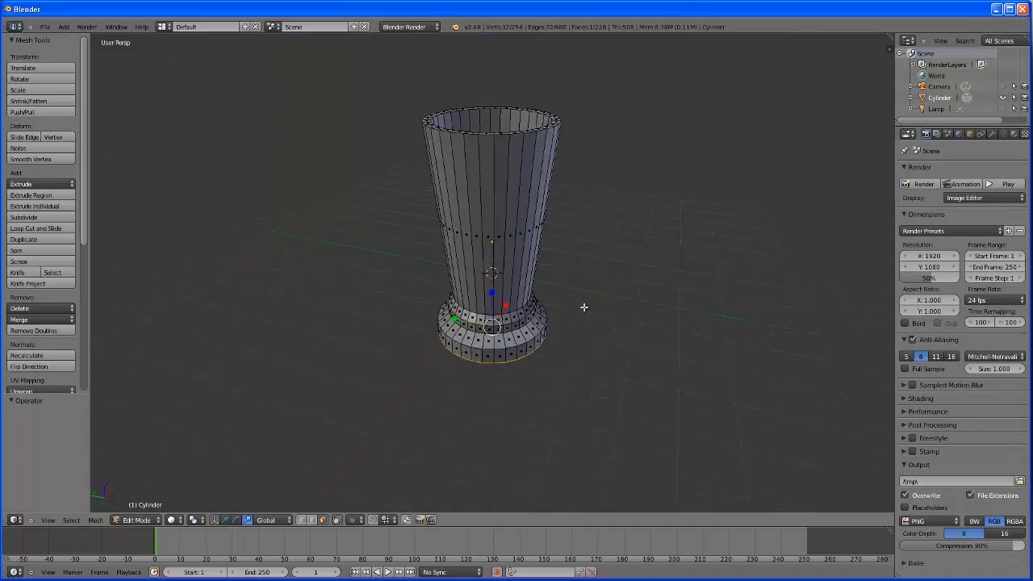
pyautogui.moveTo(551, 347); pyautogui.dragTo(594, 219, button='middle')
pyautogui.moveTo(542, 251); pyautogui.dragTo(563, 339, button='middle')
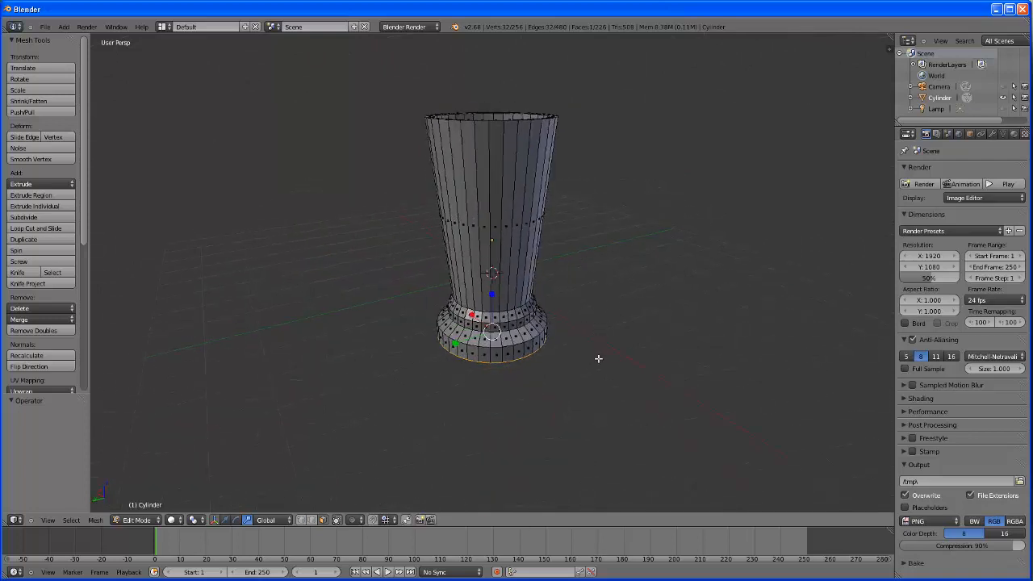
pyautogui.moveTo(615, 360); pyautogui.dragTo(625, 380, button='middle')
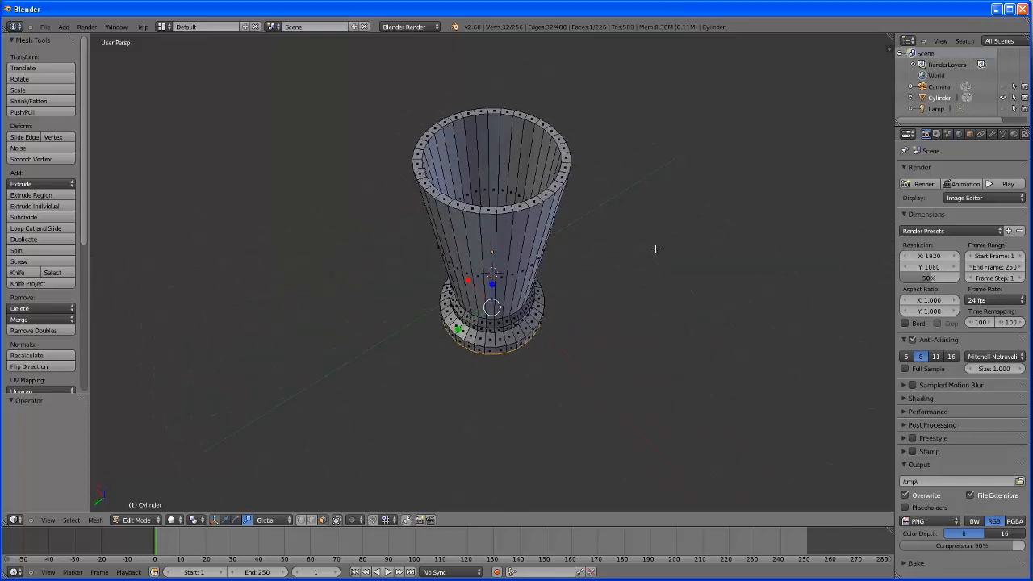
pyautogui.moveTo(625, 279)
pyautogui.mouseDown(button='middle')
pyautogui.moveTo(557, 269)
pyautogui.moveTo(637, 315)
pyautogui.moveTo(620, 280)
pyautogui.mouseUp(button='middle')
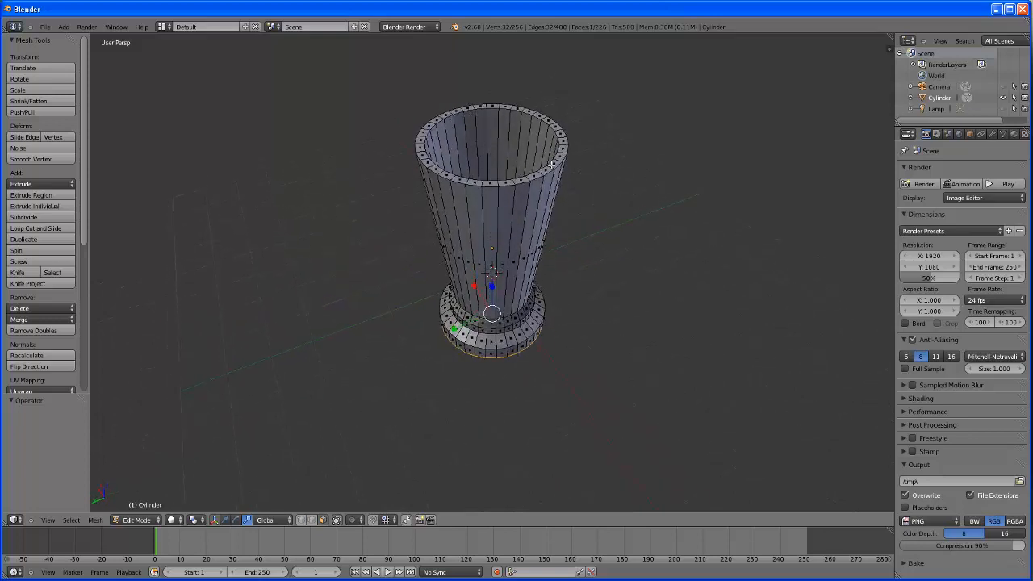
pyautogui.moveTo(638, 302); pyautogui.dragTo(695, 267, button='middle')
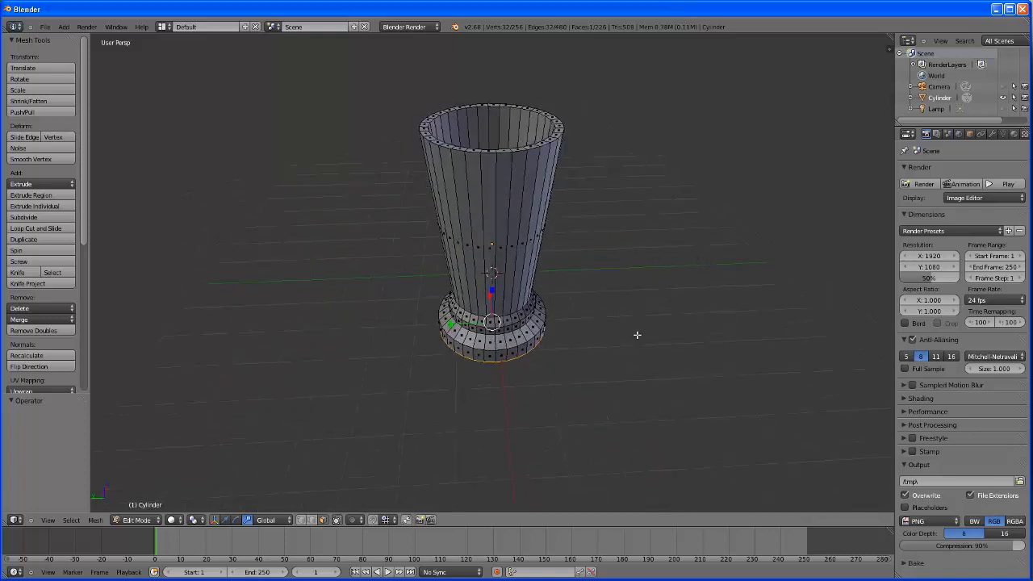
pyautogui.moveTo(636, 335); pyautogui.dragTo(654, 307, button='middle')
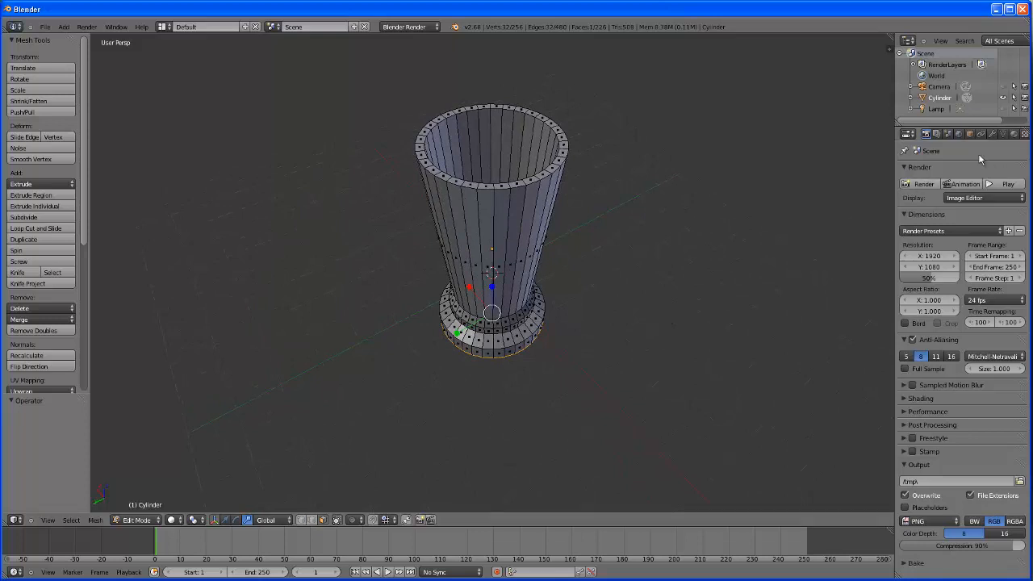
# Step: Show the cylinder's modifier settings and switch from Edit Mode to Object Mode
pyautogui.click(992, 135)
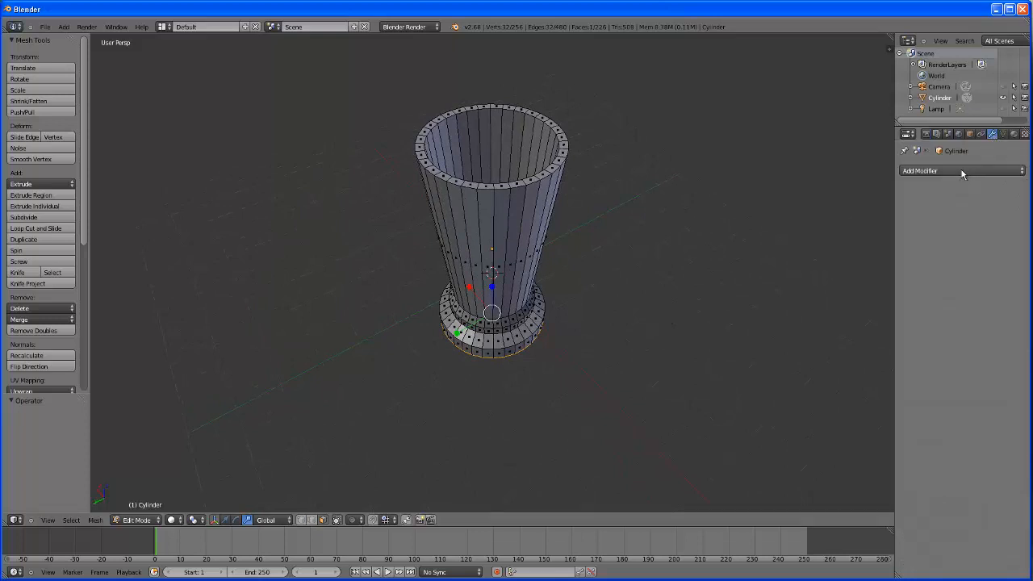
pyautogui.click(136, 520)
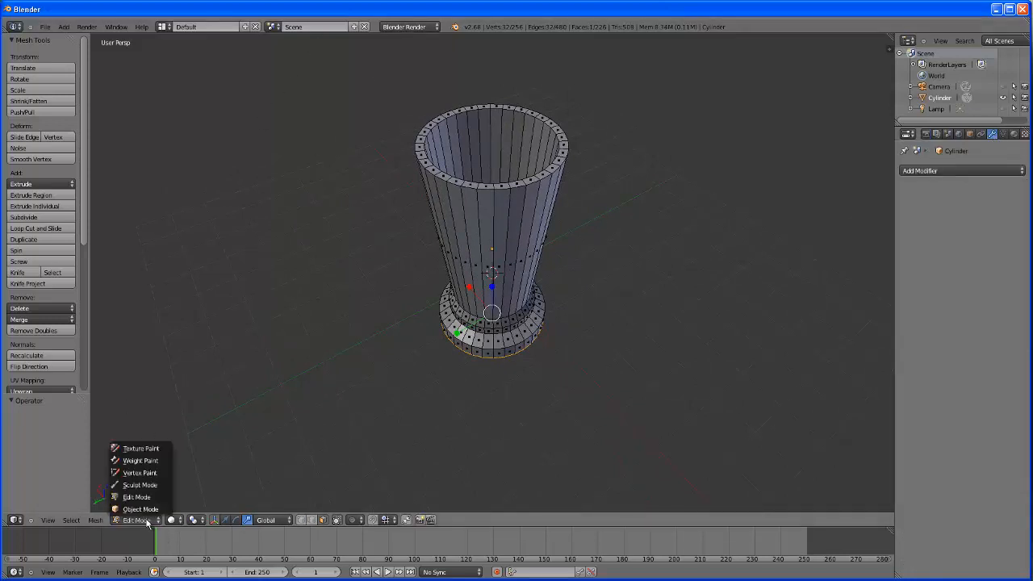
pyautogui.click(142, 508)
pyautogui.moveTo(623, 367); pyautogui.dragTo(602, 346, button='middle')
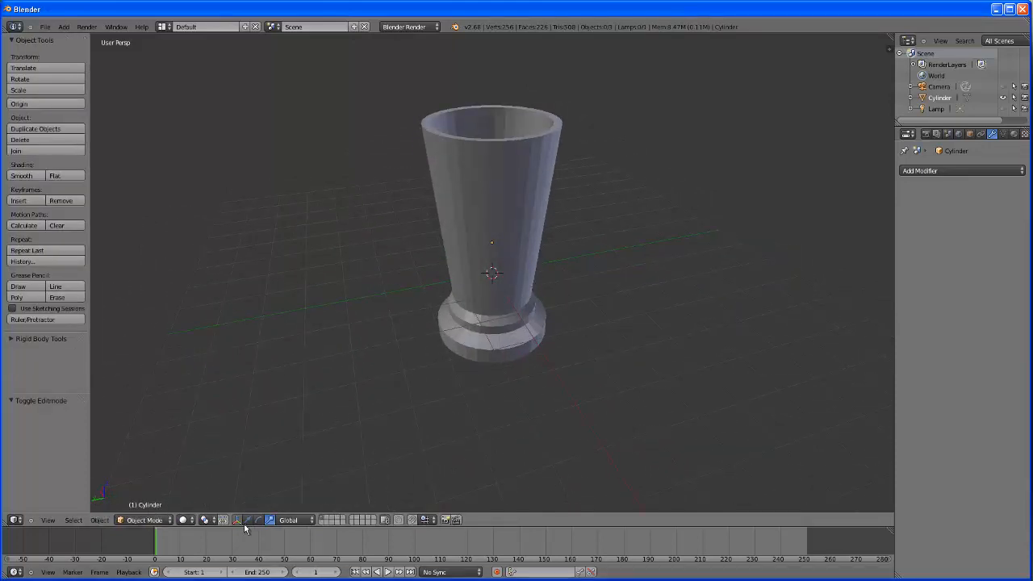
# Step: Select the cup, raise it about 1.92 along Z, and set the render engine to Cycles Render
pyautogui.rightClick(508, 250)
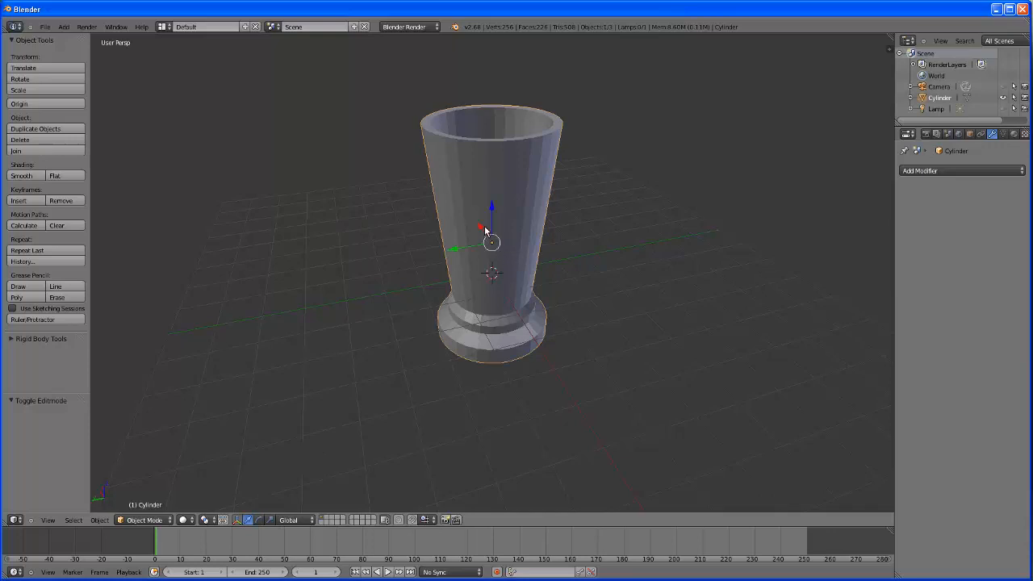
pyautogui.moveTo(491, 208); pyautogui.dragTo(492, 134)
pyautogui.scroll(-3, 607, 213)
pyautogui.moveTo(646, 256); pyautogui.dragTo(611, 273, button='middle')
pyautogui.scroll(3, 564, 234)
pyautogui.scroll(-2, 610, 273)
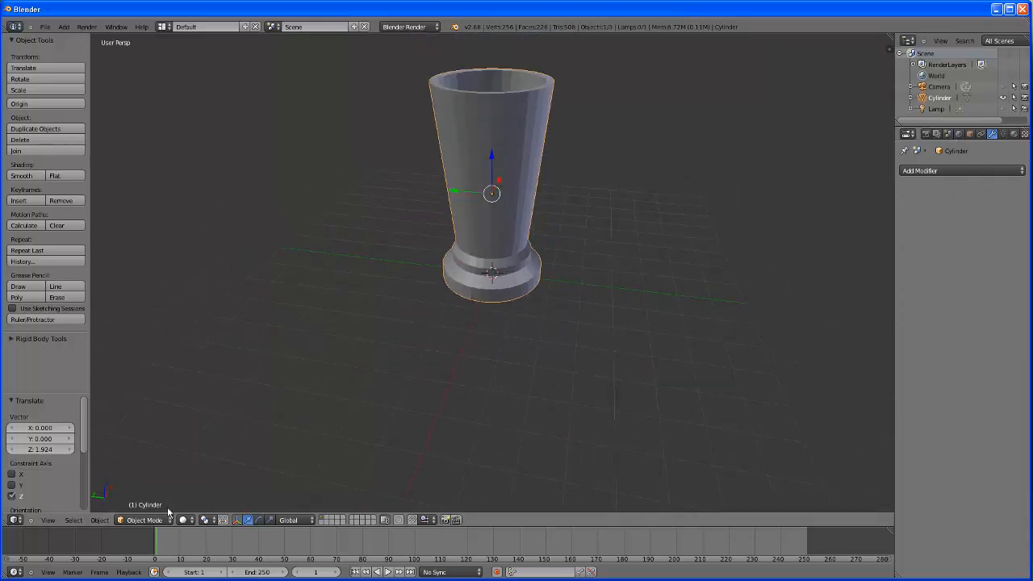
pyautogui.click(429, 26)
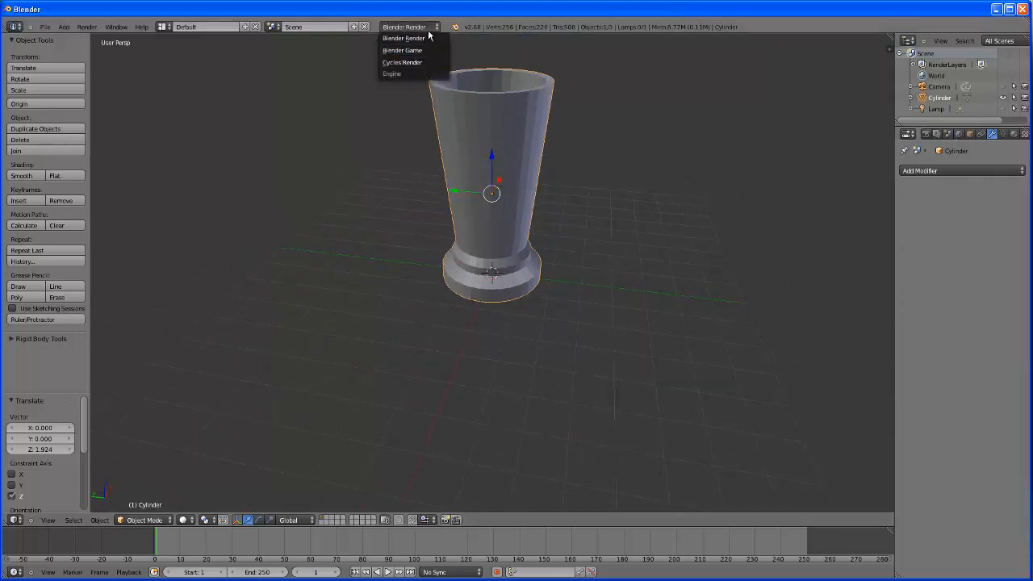
pyautogui.click(419, 62)
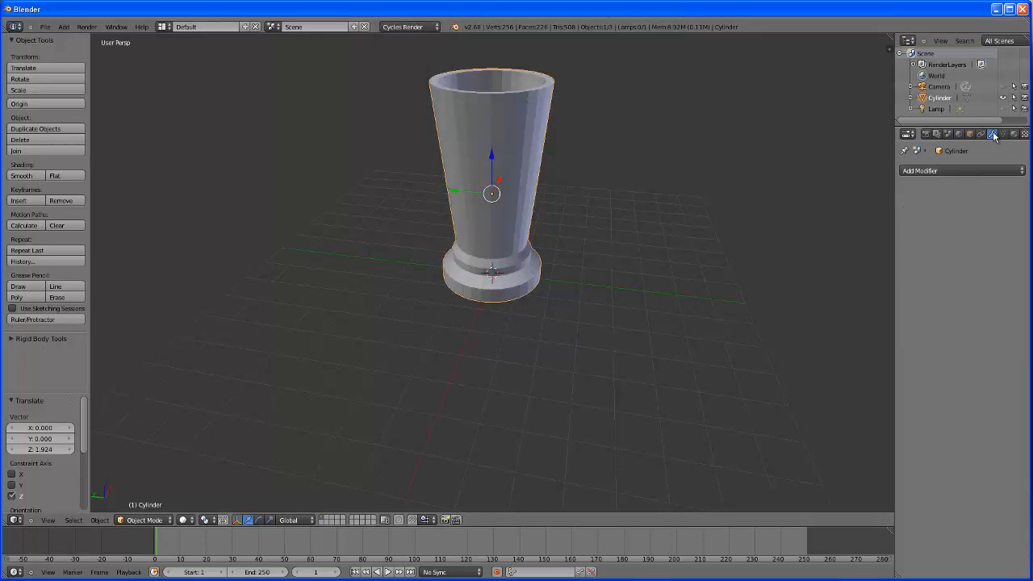
# Step: Try a Subdivision Surface modifier on the cup and check its effect on the rim, interior and base
pyautogui.click(985, 166)
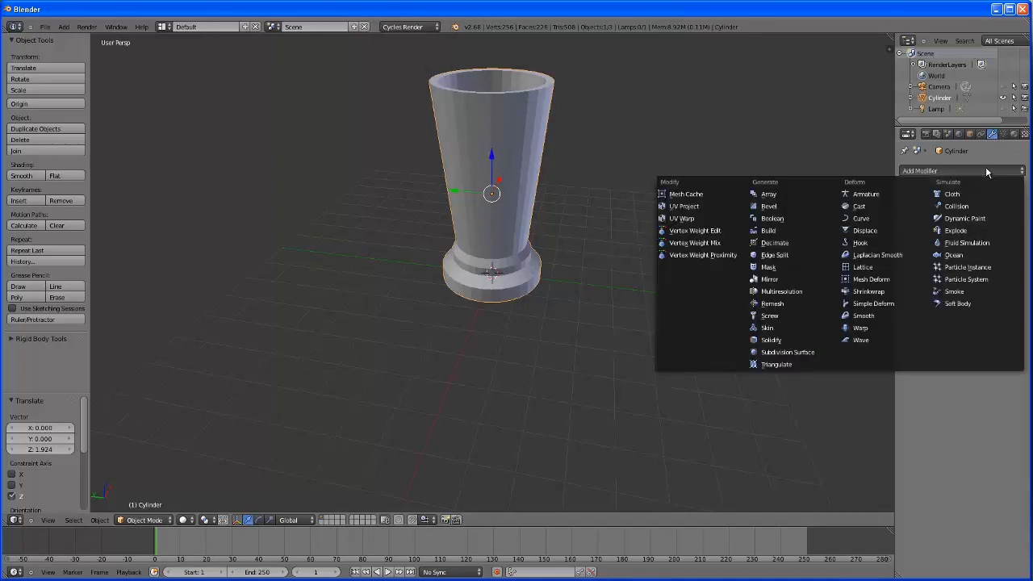
pyautogui.click(776, 353)
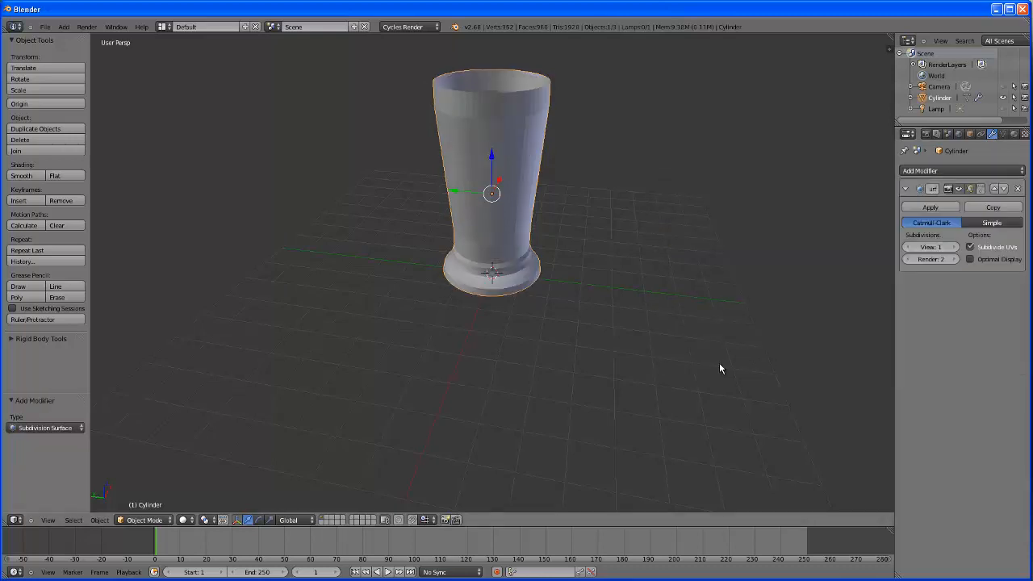
pyautogui.moveTo(673, 316); pyautogui.dragTo(678, 362, button='middle')
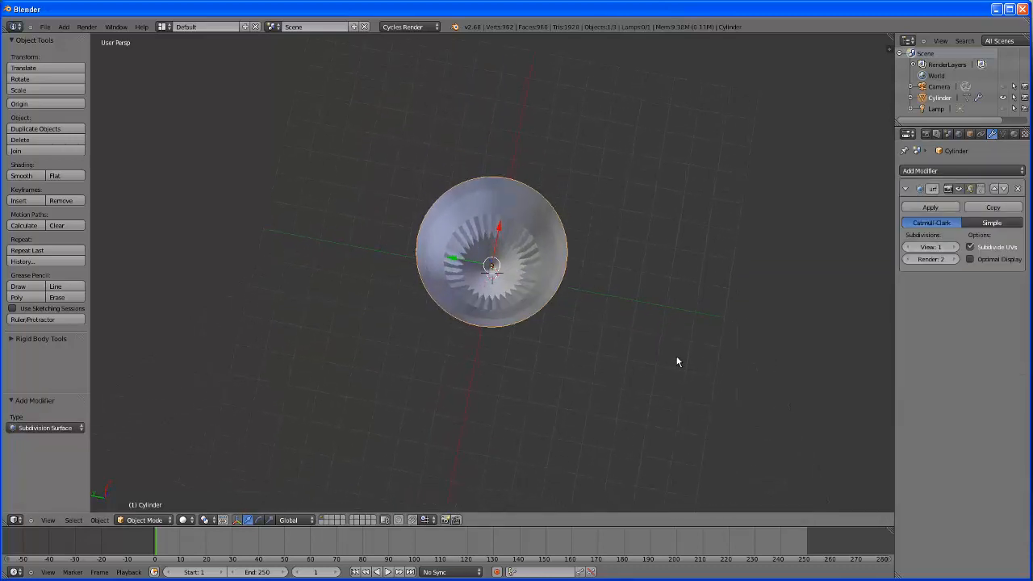
pyautogui.scroll(3, 570, 266)
pyautogui.moveTo(676, 323); pyautogui.dragTo(573, 288, button='middle')
pyautogui.moveTo(484, 255); pyautogui.dragTo(677, 273, button='middle')
pyautogui.scroll(-2, 627, 274)
pyautogui.scroll(2, 627, 275)
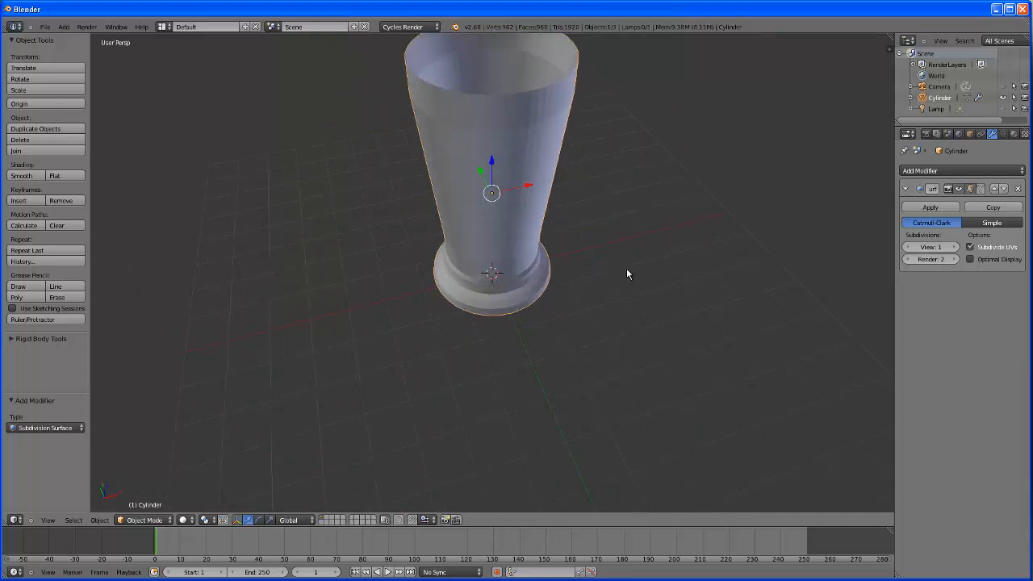
# Step: Set the modifier's view subdivisions to 4 and examine the smoothed cup's interior and base
pyautogui.click(955, 247)
pyautogui.click(955, 247)
pyautogui.click(955, 247)
pyautogui.moveTo(809, 256); pyautogui.dragTo(654, 293, button='middle')
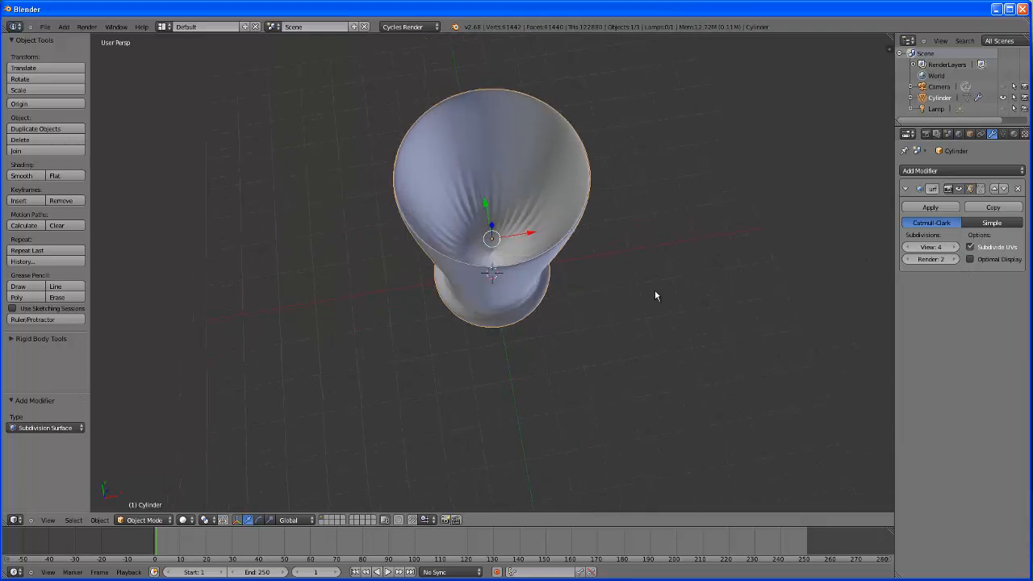
pyautogui.scroll(3, 655, 293)
pyautogui.moveTo(708, 316); pyautogui.dragTo(727, 248, button='middle')
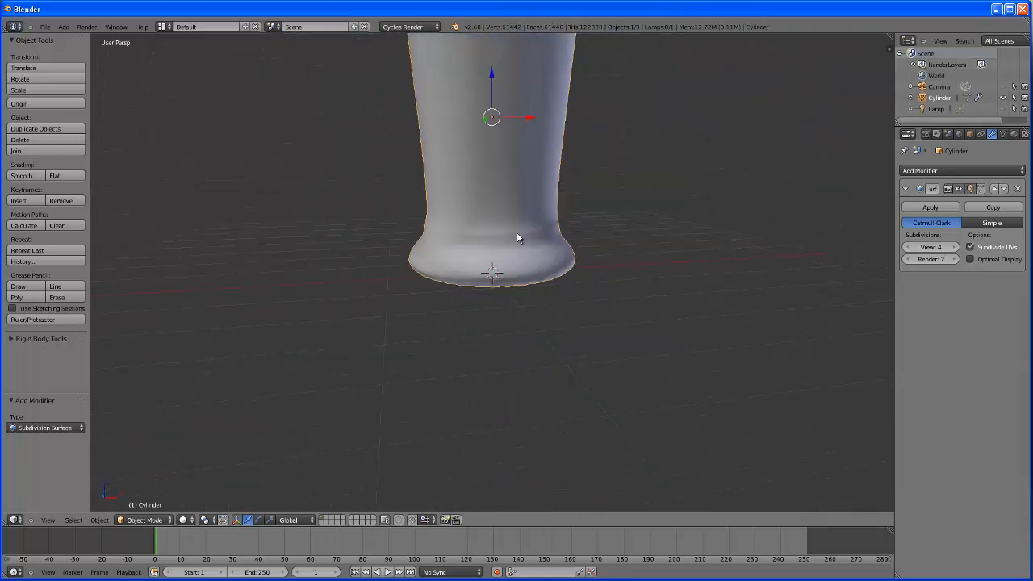
pyautogui.scroll(-5, 637, 291)
pyautogui.moveTo(641, 285); pyautogui.dragTo(563, 298, button='middle')
pyautogui.scroll(1, 563, 298)
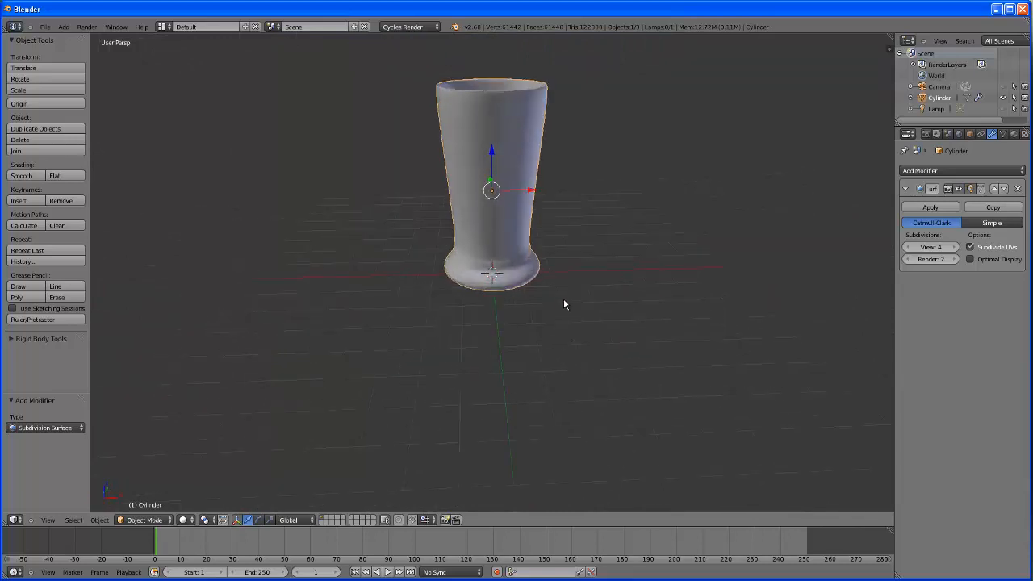
# Step: Lower the view subdivisions to 0 and remove the Subdivision Surface modifier from the cup
pyautogui.click(908, 247)
pyautogui.click(908, 248)
pyautogui.click(908, 248)
pyautogui.click(908, 248)
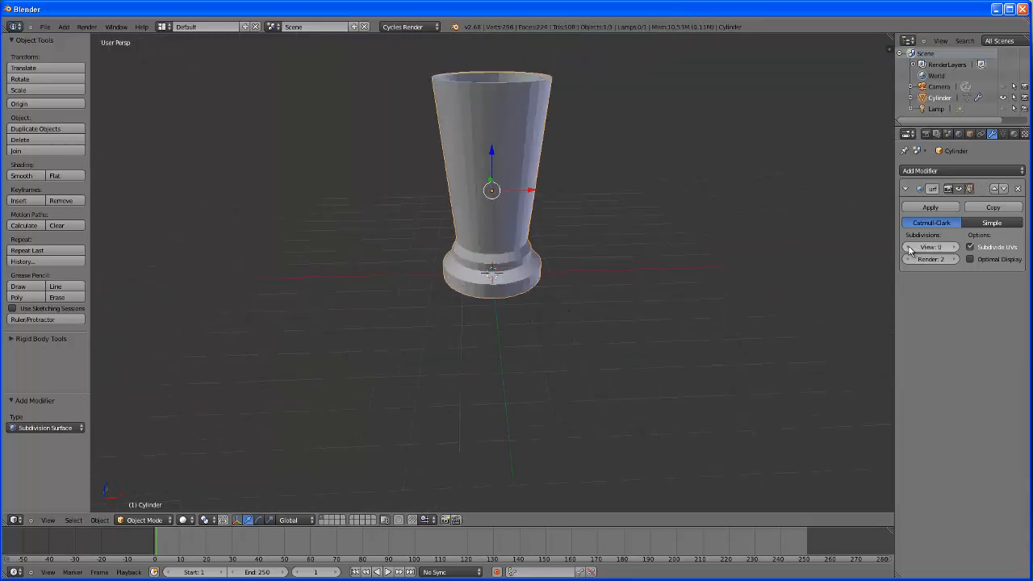
pyautogui.click(1018, 189)
# Step: Enter Edit Mode and box-select the whole cup from above to capture its rim and interior faces
pyautogui.moveTo(599, 203); pyautogui.dragTo(631, 224, button='middle')
pyautogui.click(158, 519)
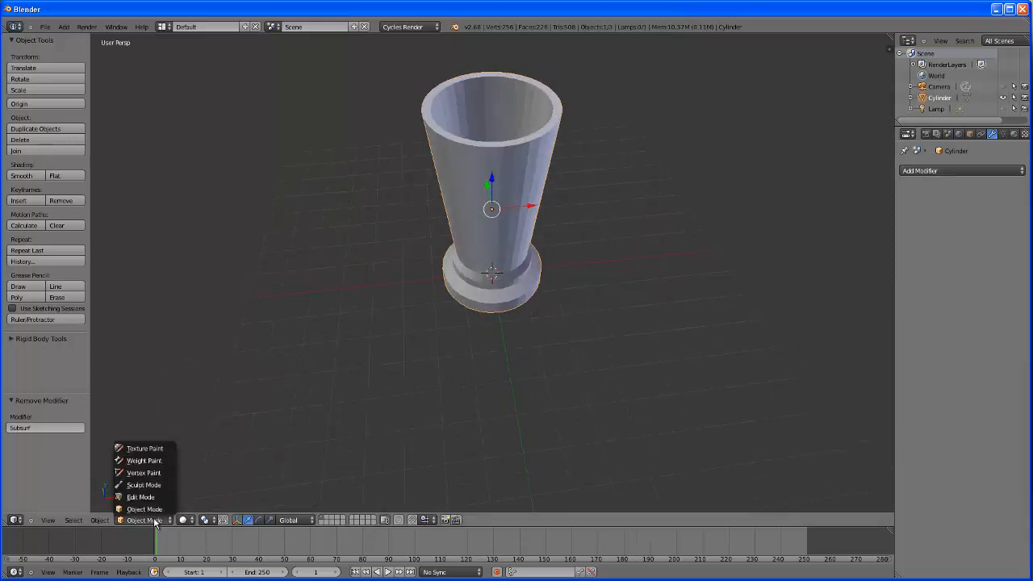
pyautogui.click(148, 495)
pyautogui.moveTo(516, 169); pyautogui.dragTo(600, 293, button='middle')
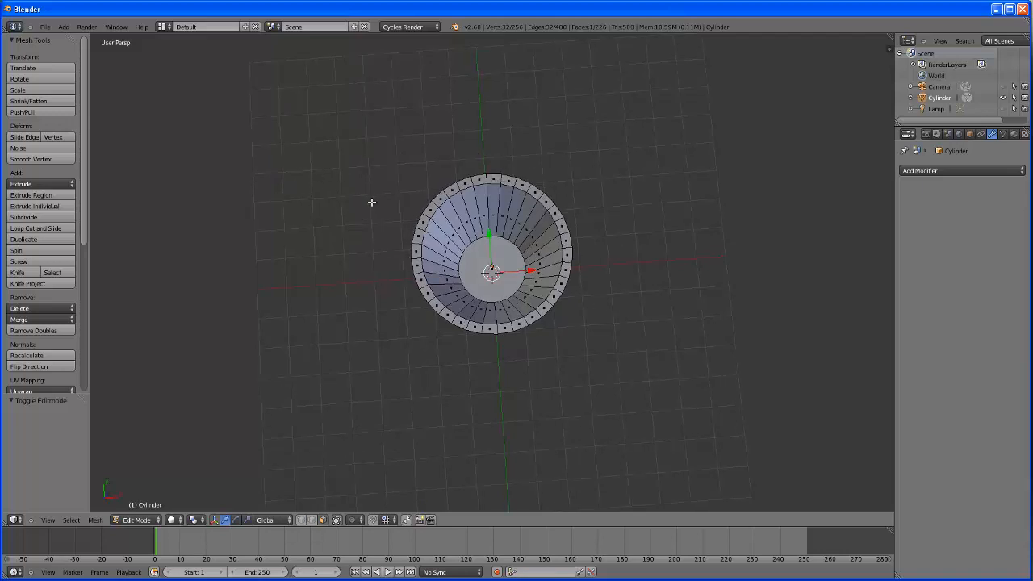
pyautogui.press('b')
pyautogui.moveTo(373, 149); pyautogui.dragTo(618, 383)
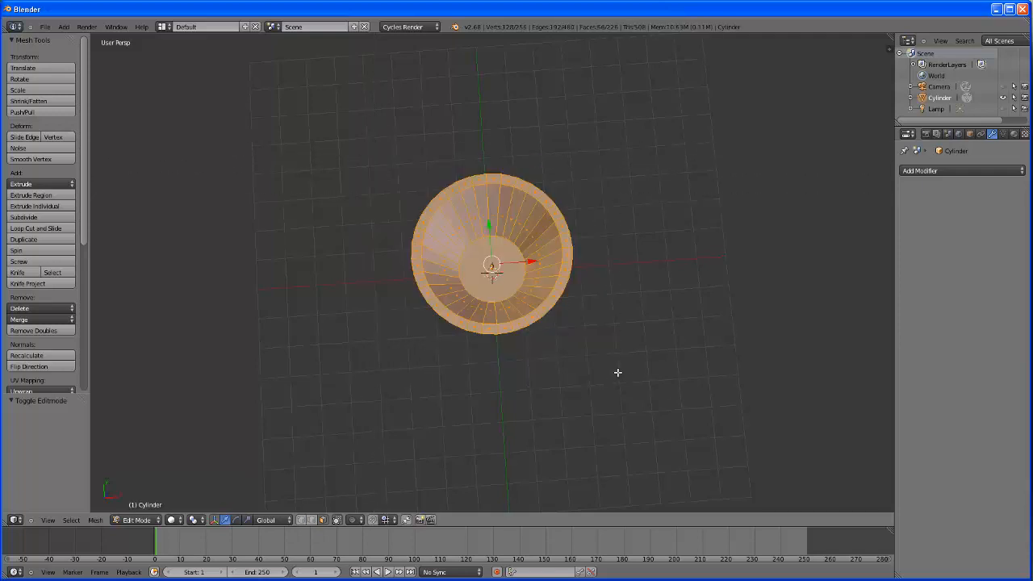
pyautogui.moveTo(617, 372); pyautogui.dragTo(602, 217, button='middle')
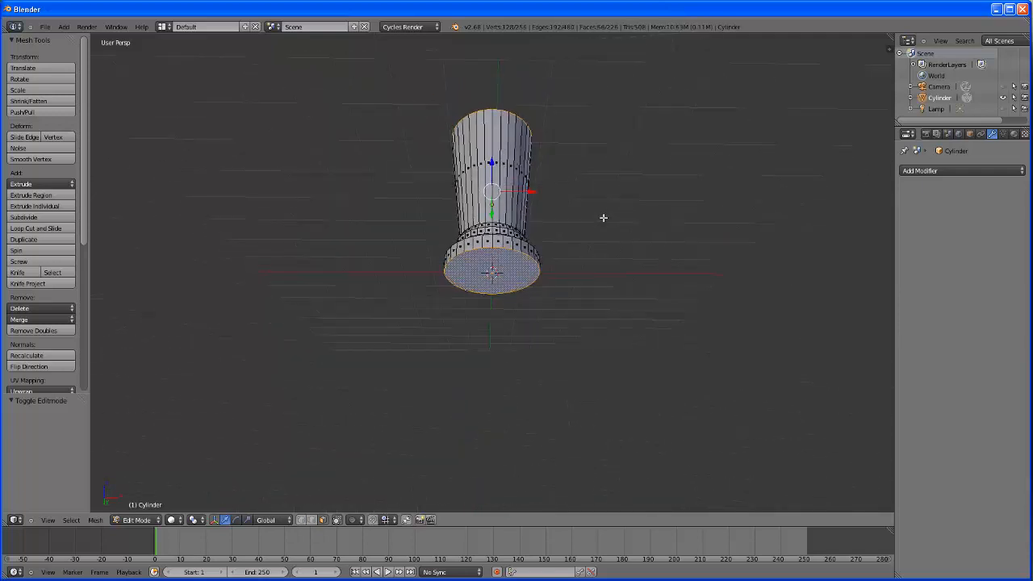
# Step: Deselect the foot's bottom face and the cup's inner wall and floor, keeping only the ring of rim faces selected
pyautogui.keyDown('shift'); pyautogui.rightClick(512, 271); pyautogui.keyUp('shift')
pyautogui.moveTo(603, 231); pyautogui.dragTo(585, 319, button='middle')
pyautogui.scroll(2, 578, 316)
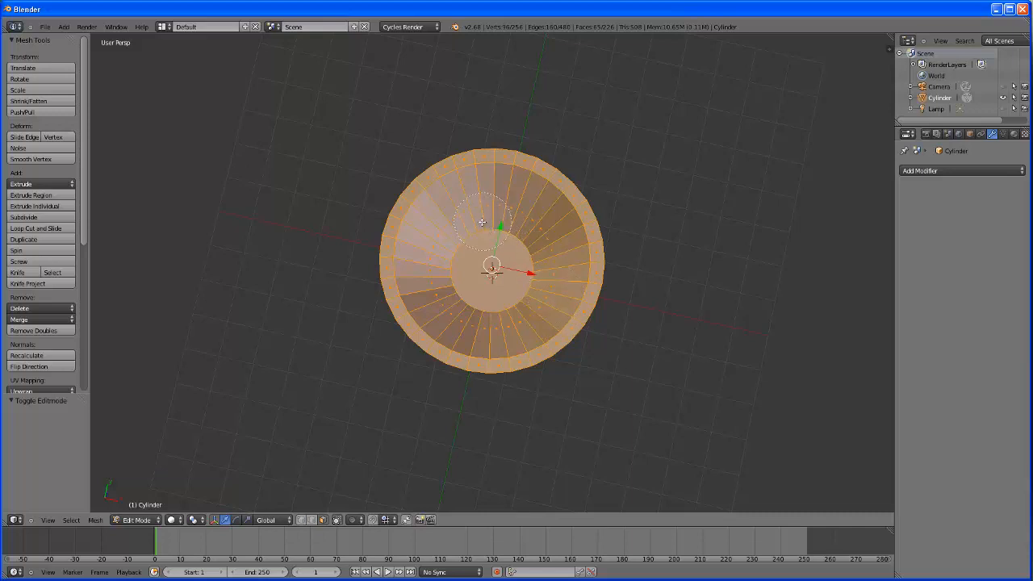
pyautogui.moveTo(478, 224)
pyautogui.mouseDown(button='middle')
pyautogui.moveTo(435, 212)
pyautogui.moveTo(427, 284)
pyautogui.moveTo(489, 330)
pyautogui.moveTo(528, 270)
pyautogui.mouseUp(button='middle')
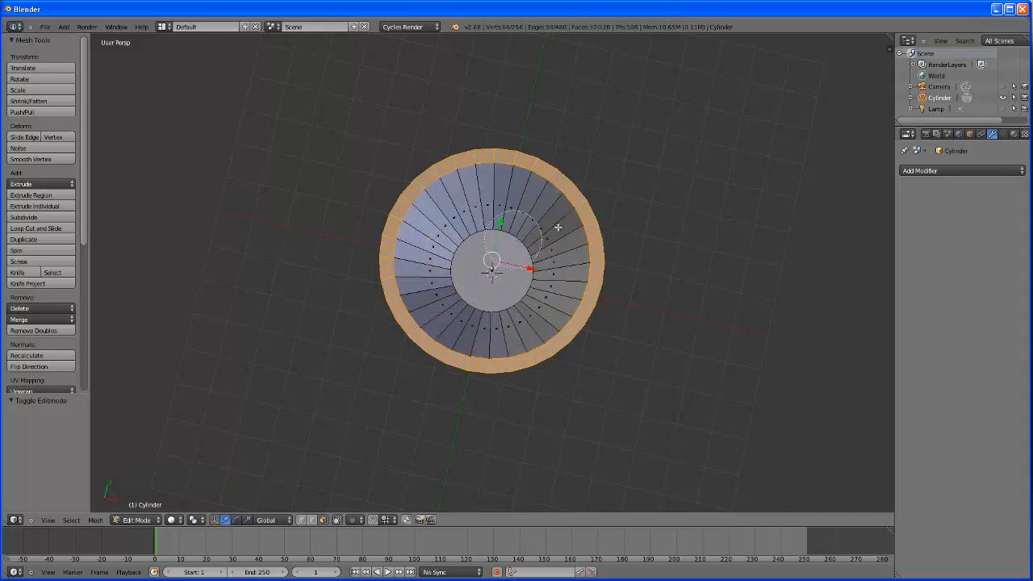
pyautogui.rightClick(654, 229)
pyautogui.moveTo(641, 256)
pyautogui.mouseDown(button='middle')
pyautogui.moveTo(636, 221)
pyautogui.moveTo(634, 258)
pyautogui.moveTo(627, 226)
pyautogui.moveTo(653, 290)
pyautogui.moveTo(597, 208)
pyautogui.moveTo(554, 273)
pyautogui.moveTo(610, 337)
pyautogui.mouseUp(button='middle')
pyautogui.scroll(-1, 638, 255)
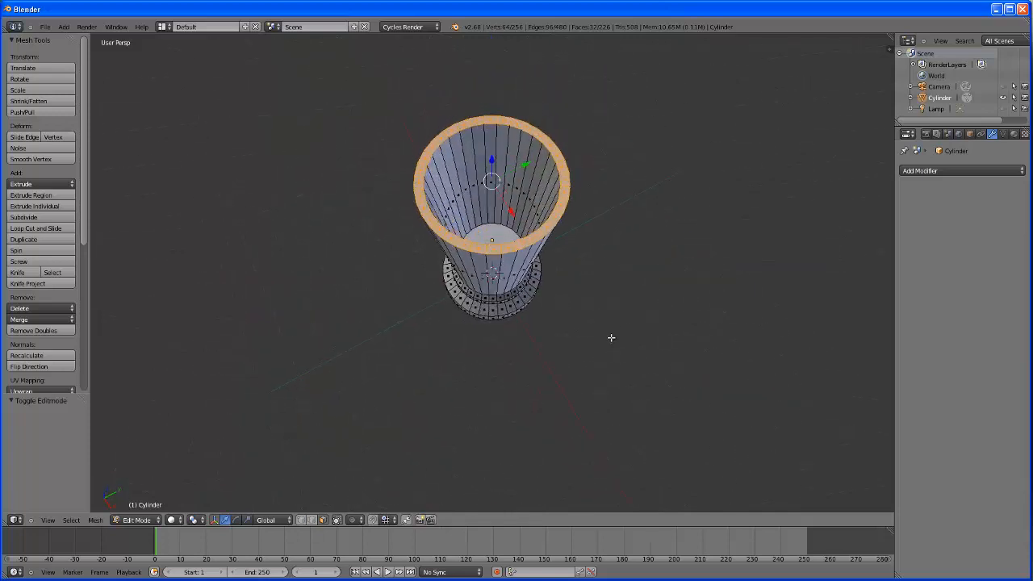
pyautogui.moveTo(618, 252); pyautogui.dragTo(618, 261, button='middle')
# Step: Bevel the selected rim faces with an offset of about 0.068 and one segment
pyautogui.moveTo(84, 230); pyautogui.dragTo(144, 388)
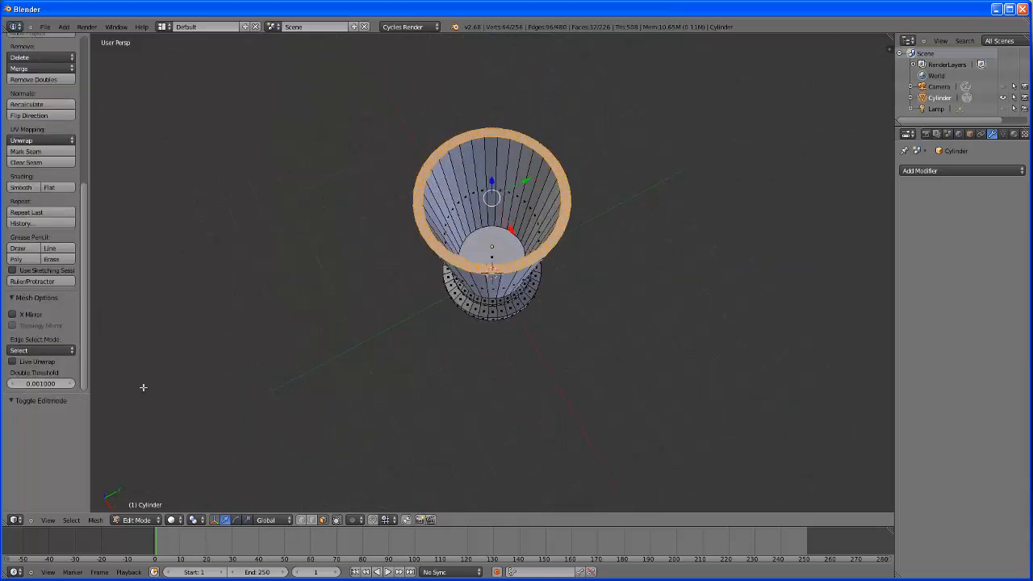
pyautogui.click(96, 520)
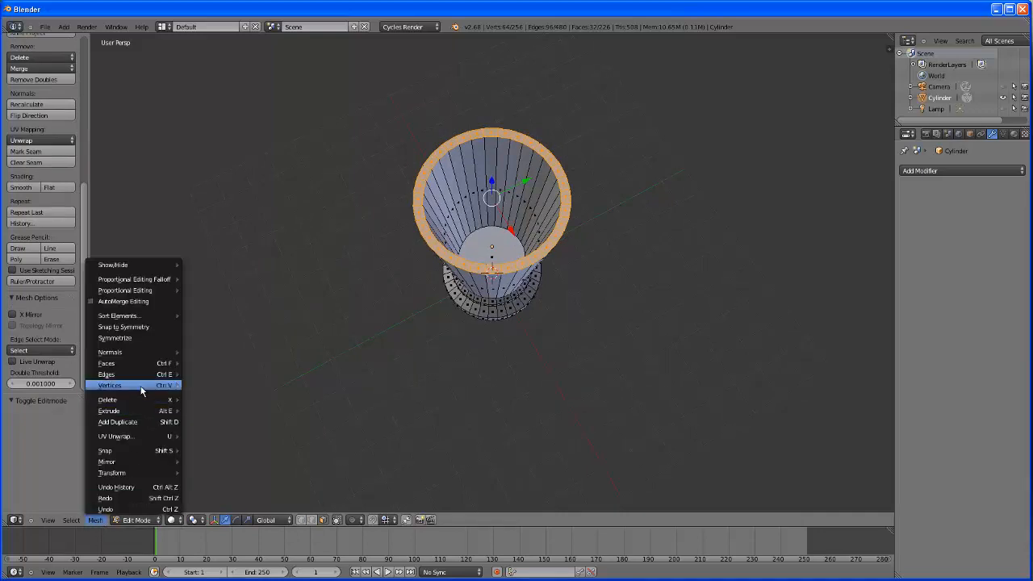
pyautogui.moveTo(130, 366)
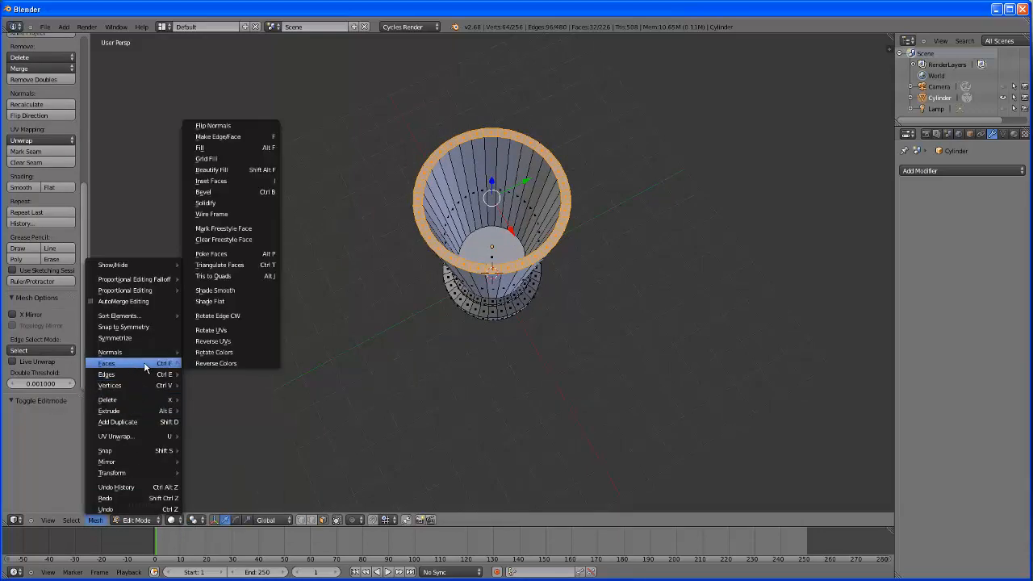
pyautogui.click(208, 192)
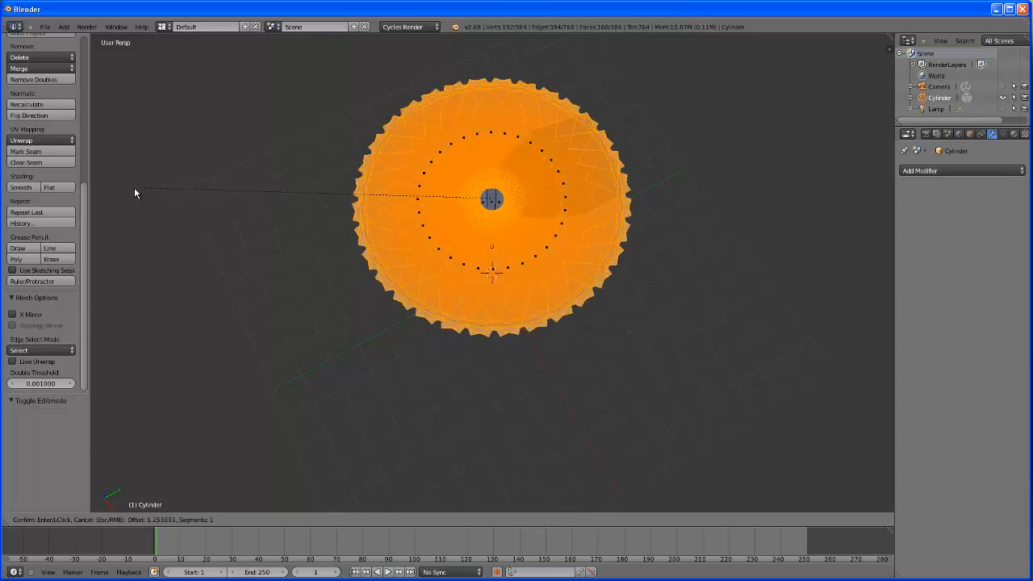
pyautogui.click(199, 187)
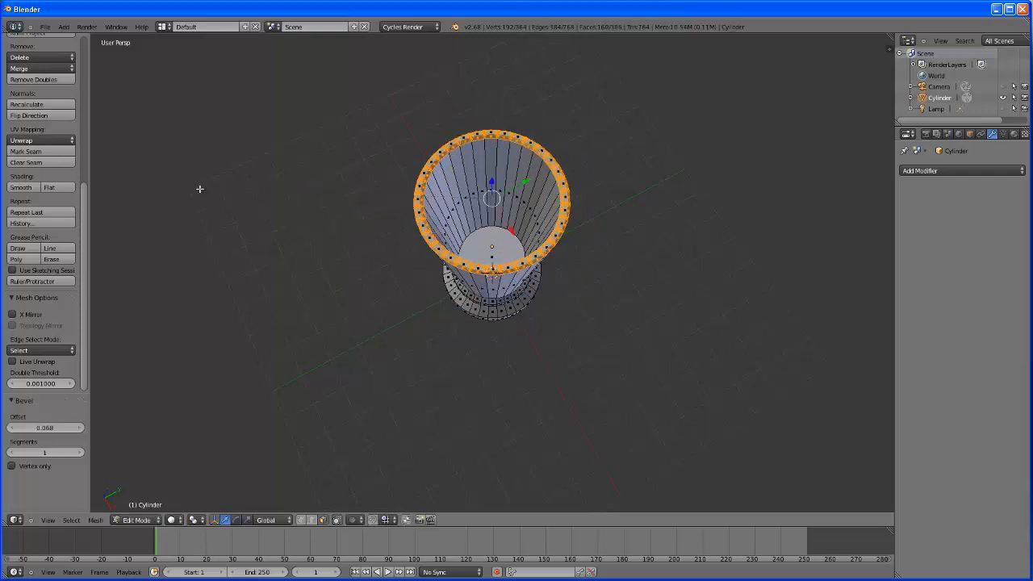
# Step: Deselect the whole mesh, return to Object Mode, and inspect the bevelled cup from several angles
pyautogui.moveTo(586, 371); pyautogui.dragTo(579, 344, button='middle')
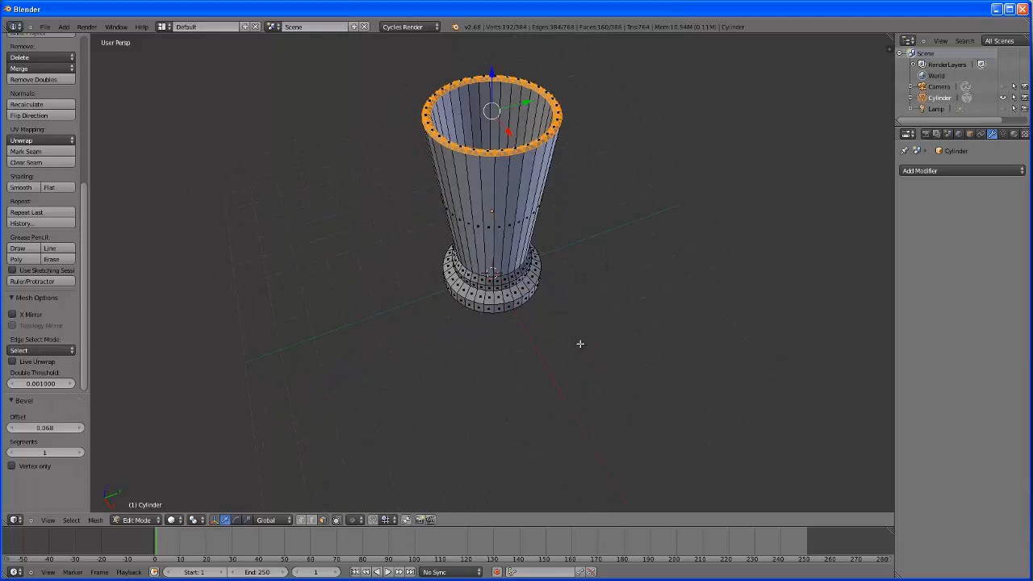
pyautogui.press('a')
pyautogui.moveTo(597, 291); pyautogui.dragTo(604, 315, button='middle')
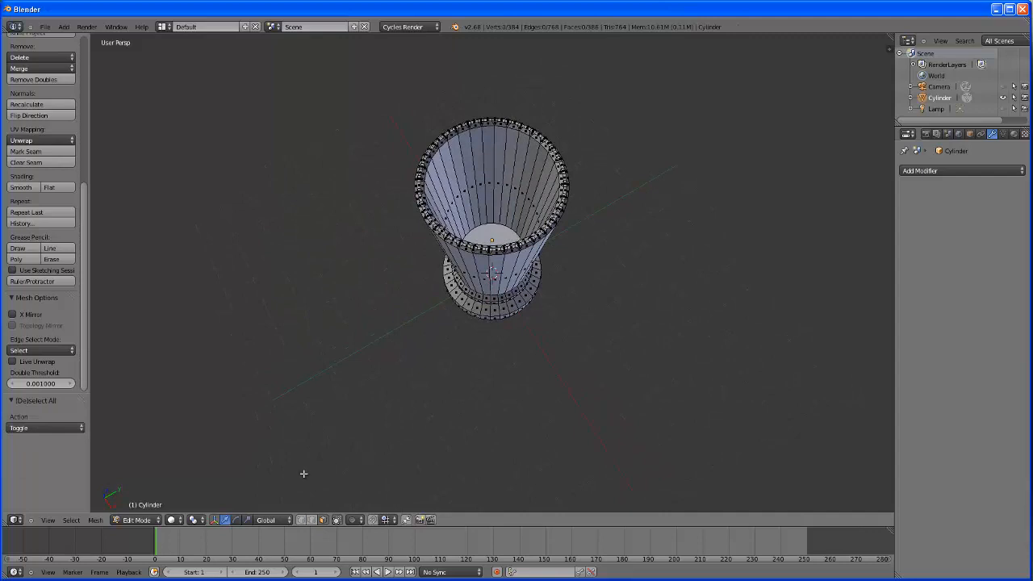
pyautogui.click(141, 521)
pyautogui.click(140, 510)
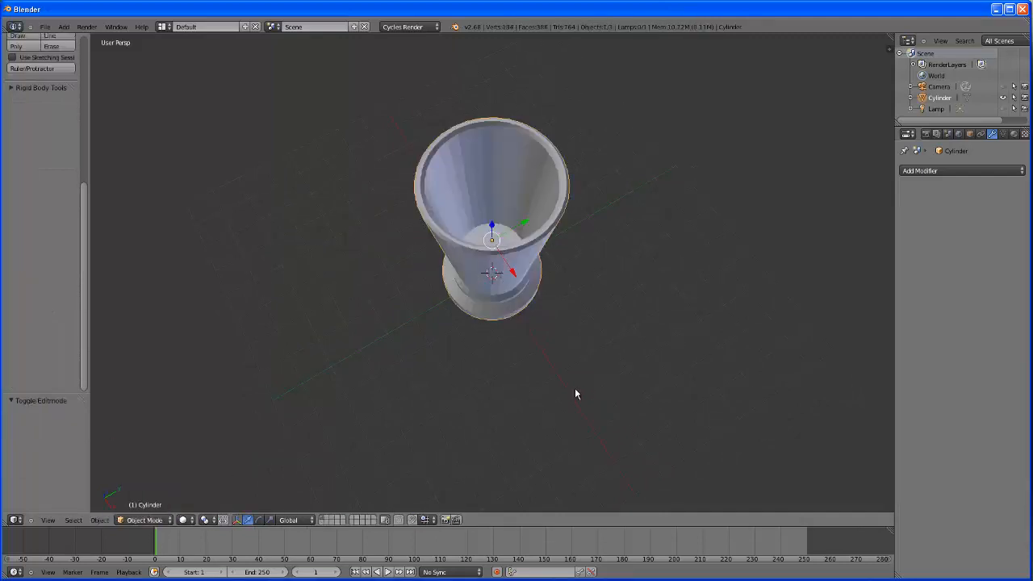
pyautogui.moveTo(576, 392); pyautogui.dragTo(657, 247, button='middle')
pyautogui.moveTo(677, 386); pyautogui.dragTo(667, 343, button='middle')
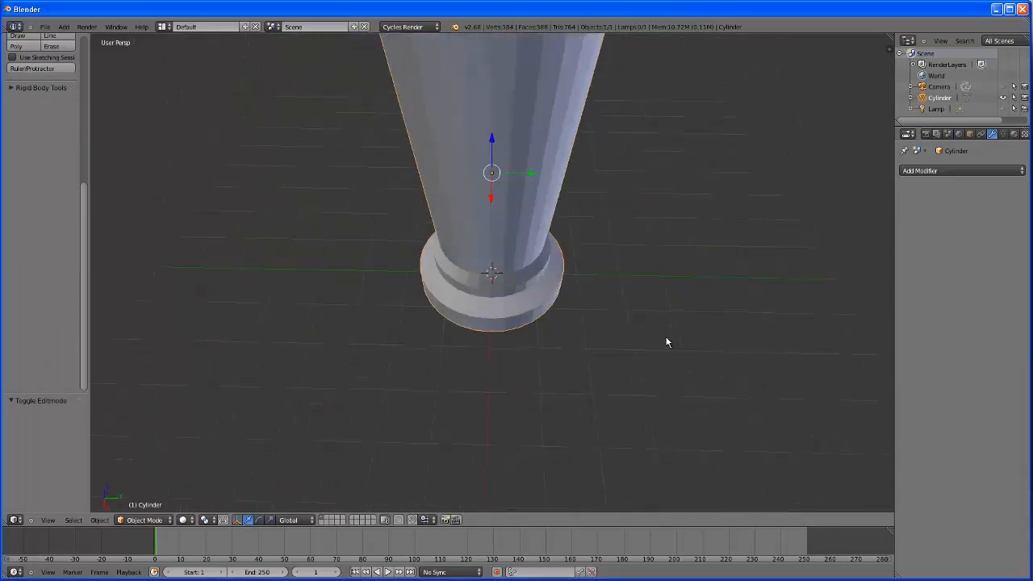
pyautogui.moveTo(659, 256); pyautogui.dragTo(839, 256, button='middle')
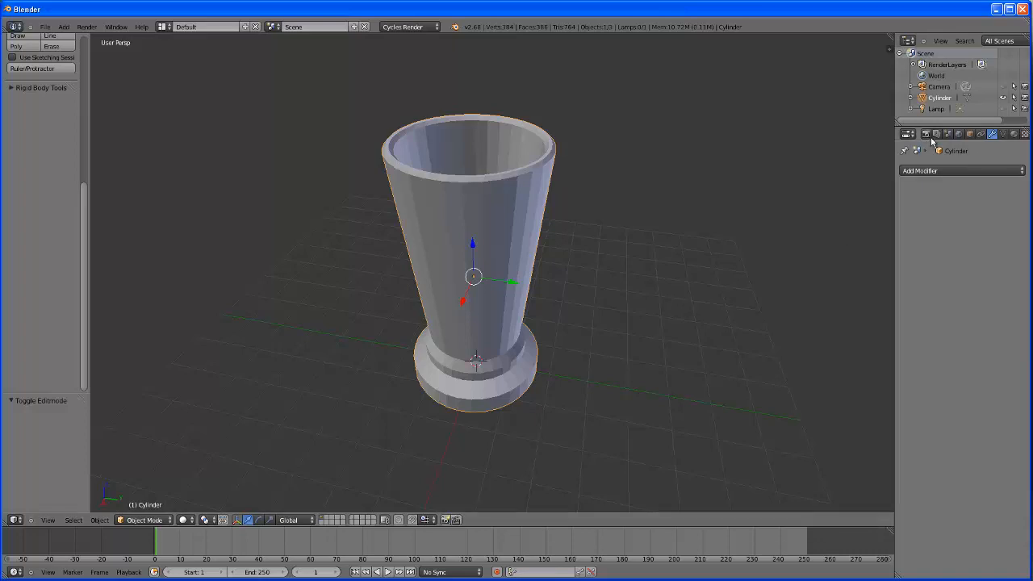
# Step: Try a Subdivision Surface modifier on the bevelled cup, check the smoothing, and remove the modifier
pyautogui.click(972, 171)
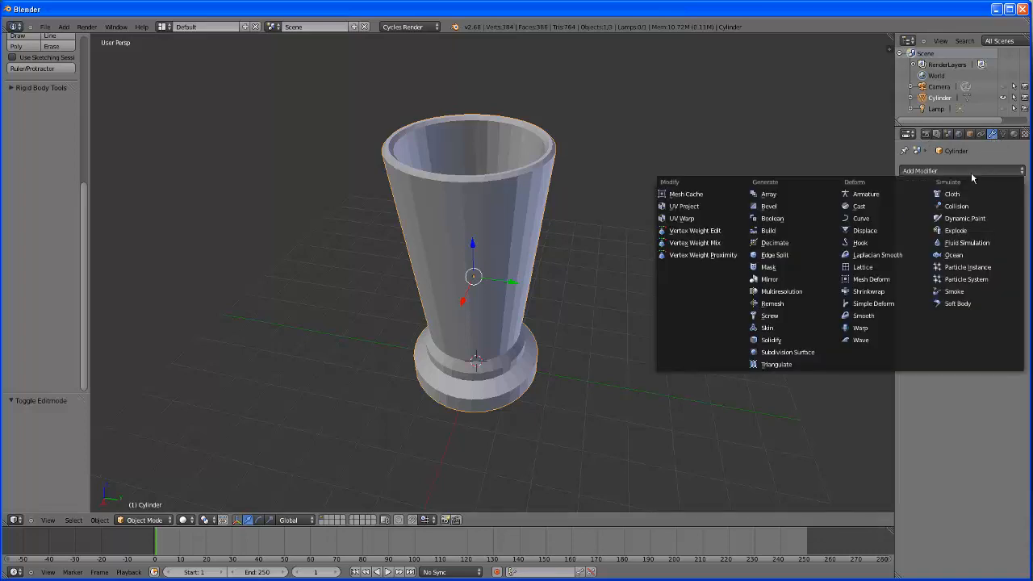
pyautogui.click(774, 353)
pyautogui.moveTo(699, 310); pyautogui.dragTo(872, 244, button='middle')
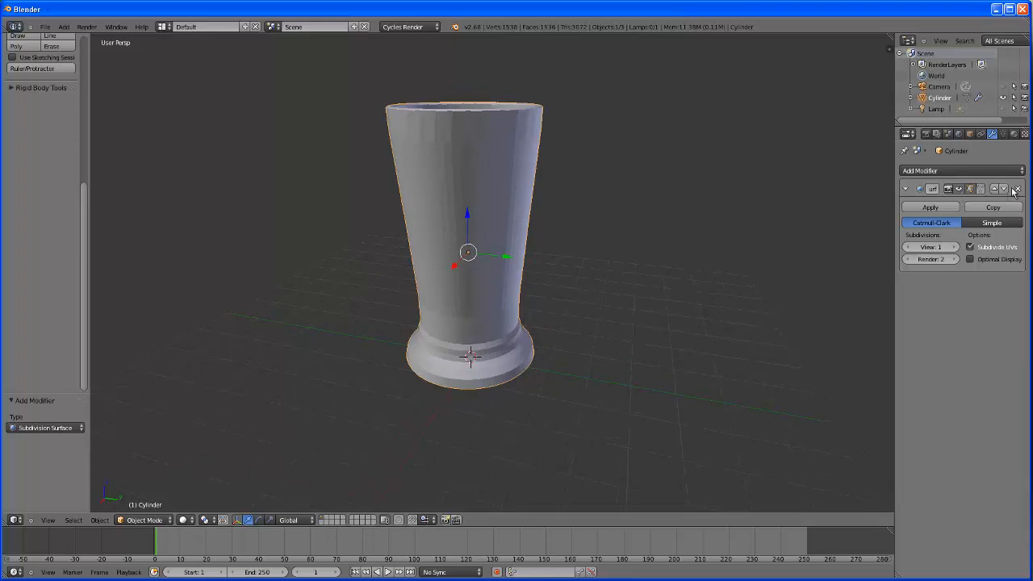
pyautogui.click(1017, 188)
pyautogui.moveTo(703, 226); pyautogui.dragTo(692, 290, button='middle')
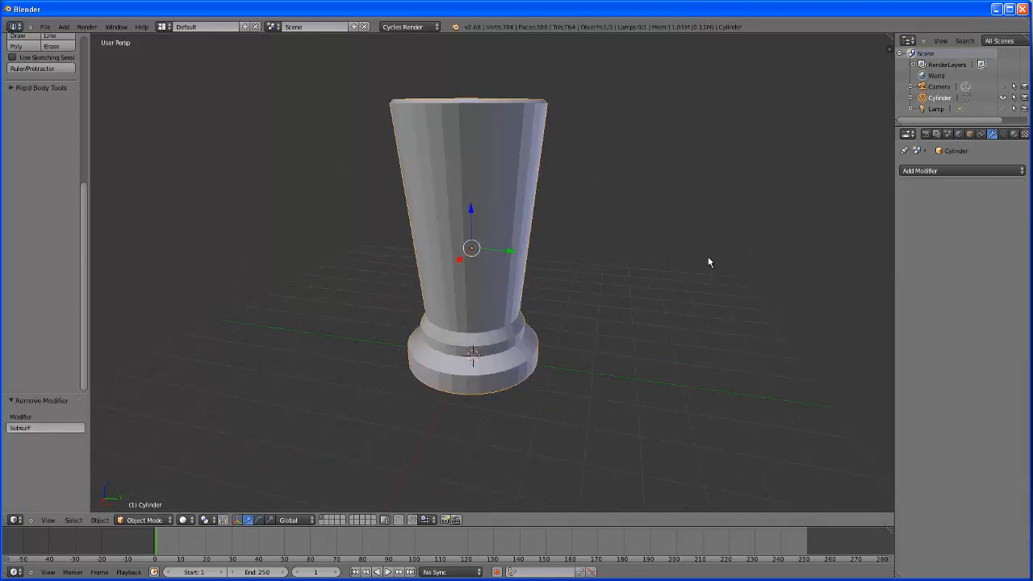
# Step: Create a new material for the cup
pyautogui.moveTo(689, 228); pyautogui.dragTo(704, 259, button='middle')
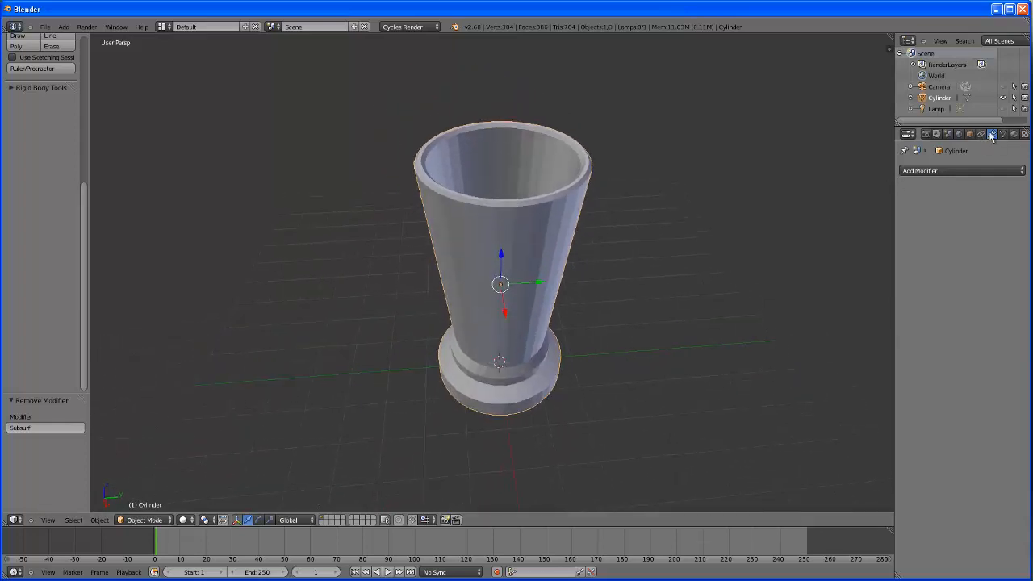
pyautogui.click(1015, 134)
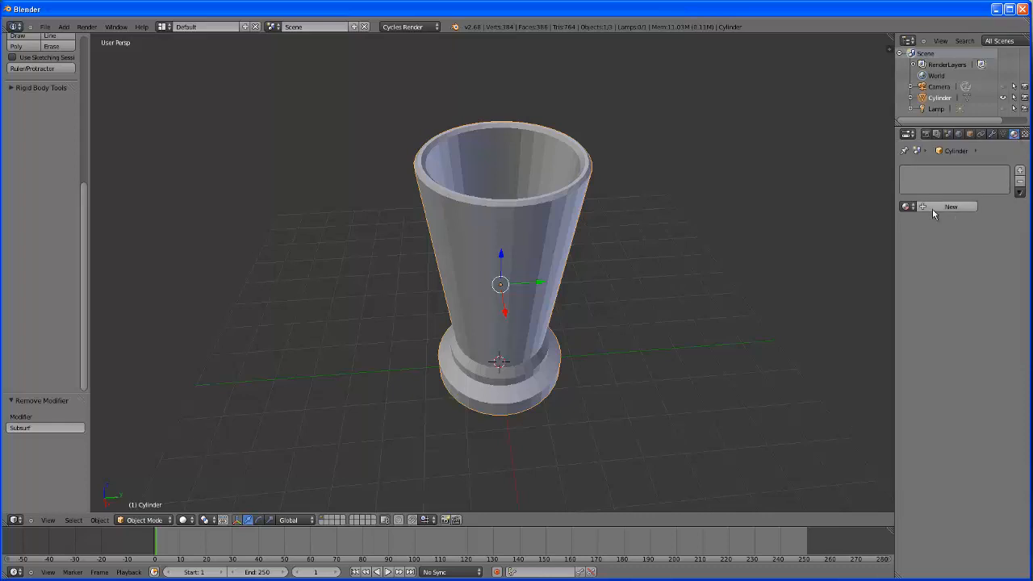
pyautogui.click(932, 208)
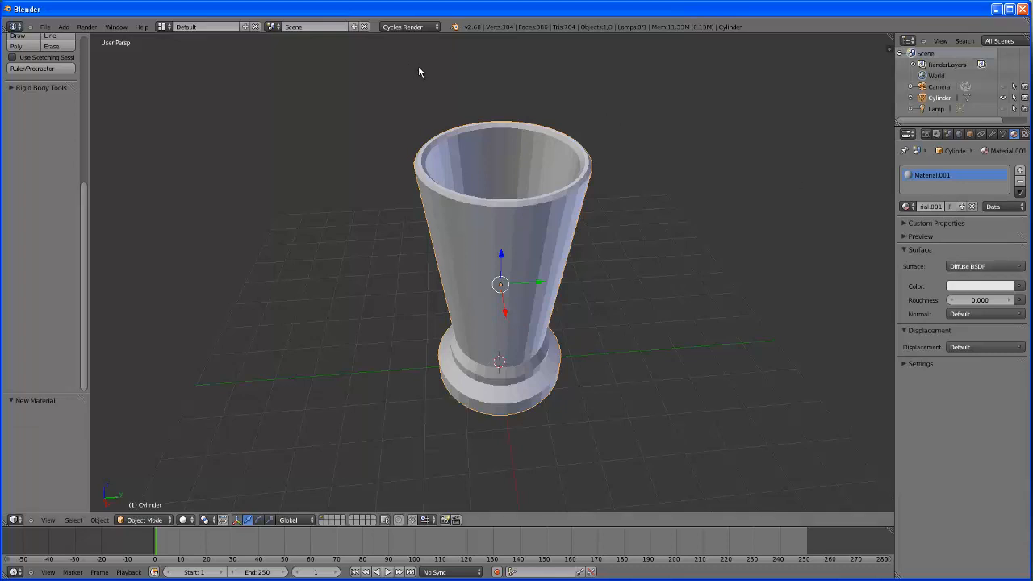
# Step: Change the cup material's surface shader to Glass BSDF
pyautogui.click(982, 266)
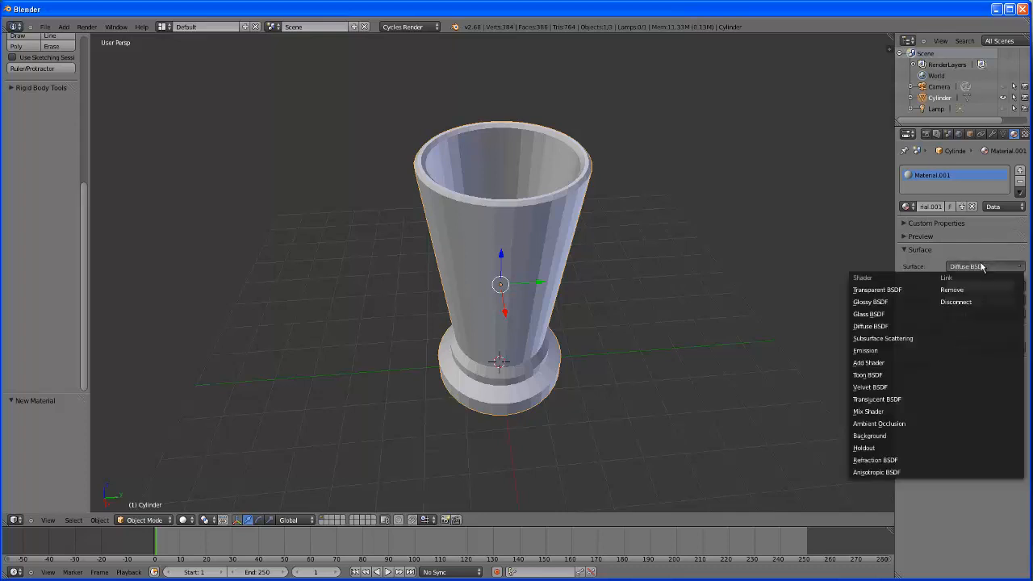
pyautogui.click(872, 315)
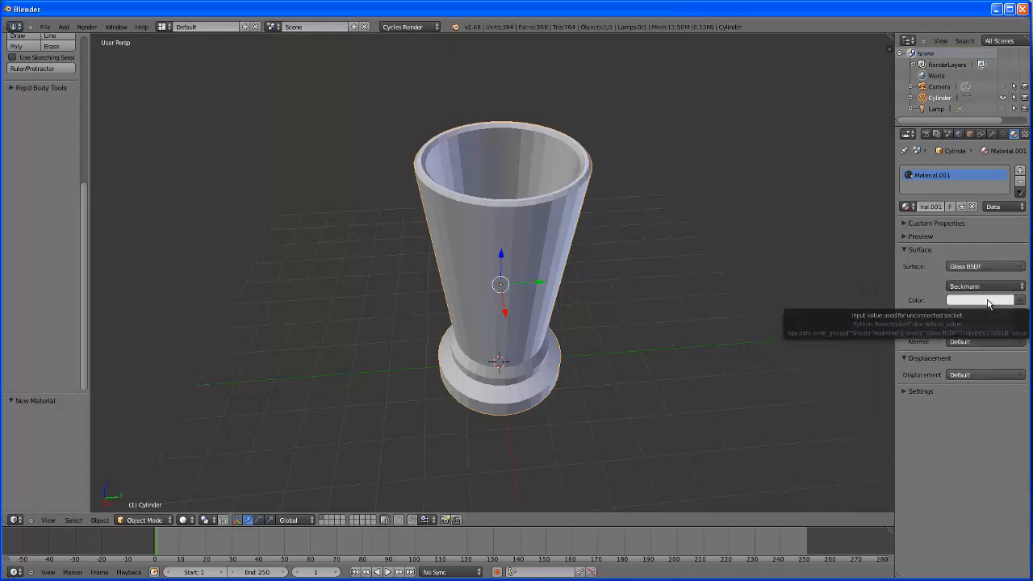
# Step: Unhide the camera and lamp, and frame the whole cup from slightly above in camera view with Lock Camera to View enabled
pyautogui.click(1002, 86)
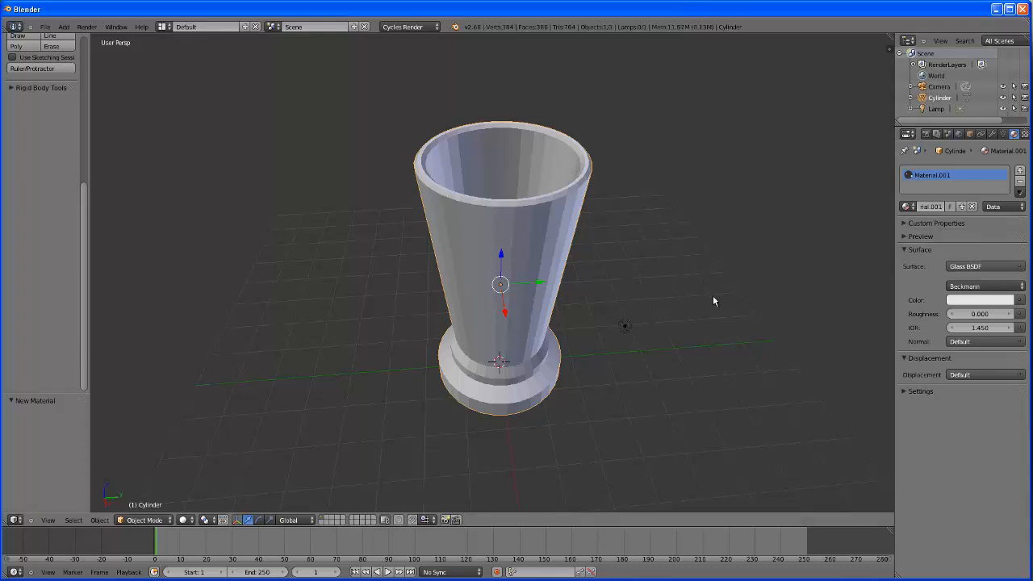
pyautogui.press('KP_0')
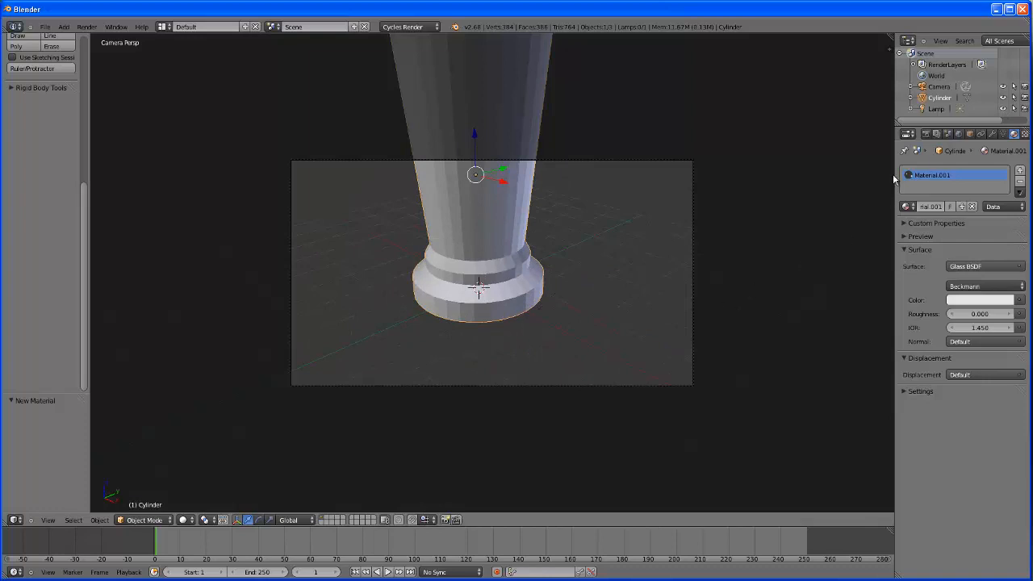
pyautogui.press('n')
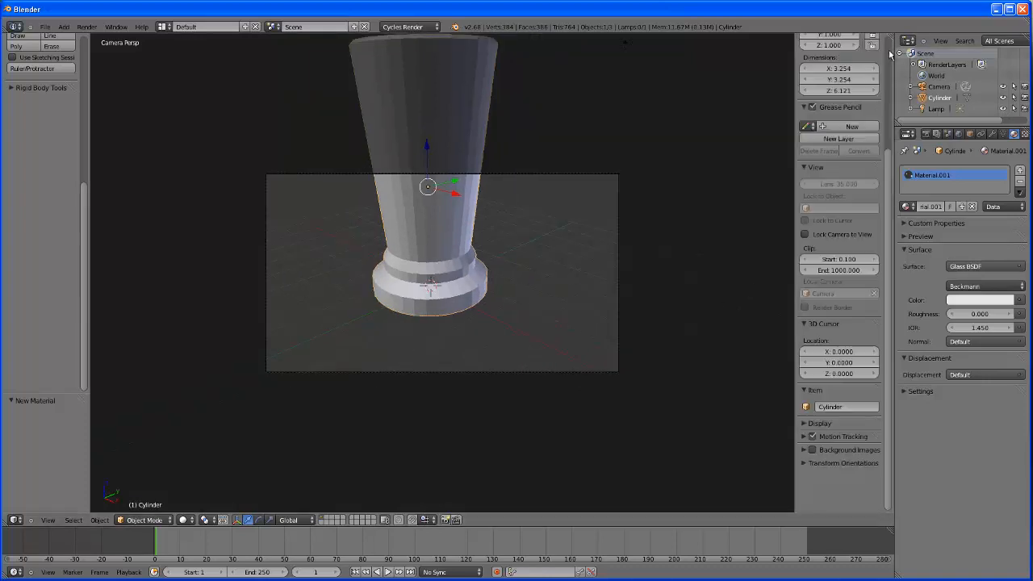
pyautogui.click(805, 234)
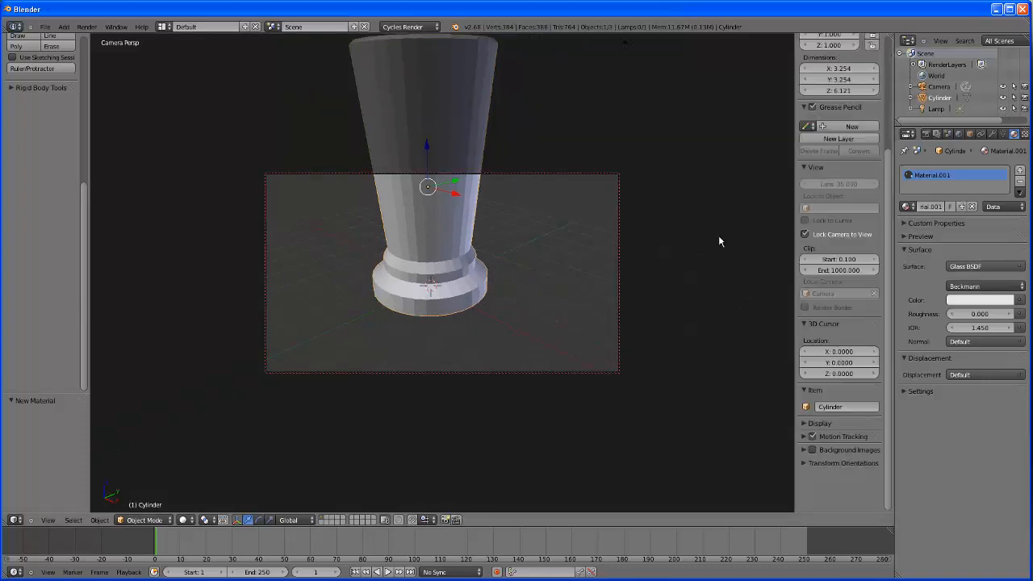
pyautogui.scroll(-2, 407, 242)
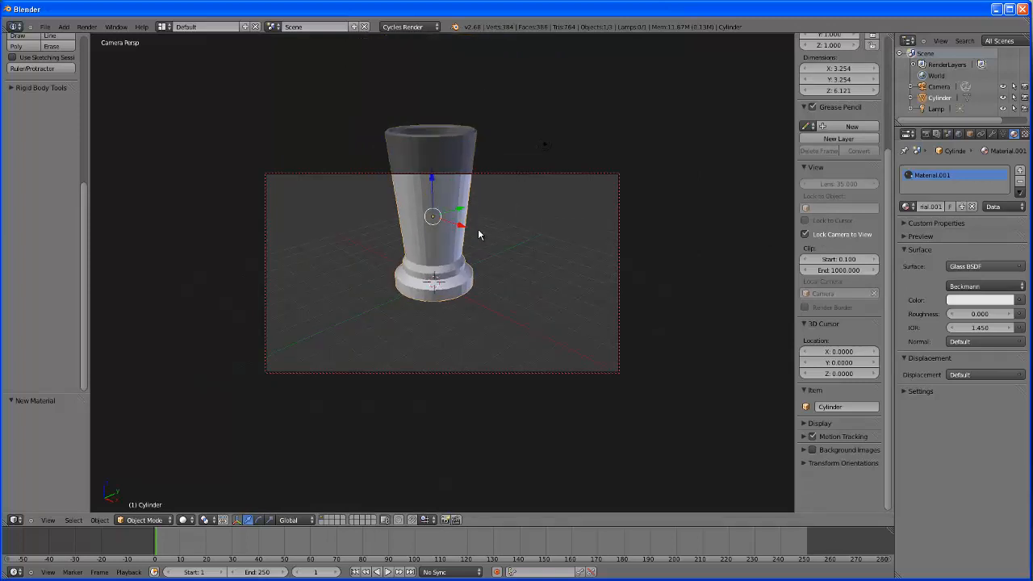
pyautogui.moveTo(517, 240); pyautogui.dragTo(529, 288, button='middle')
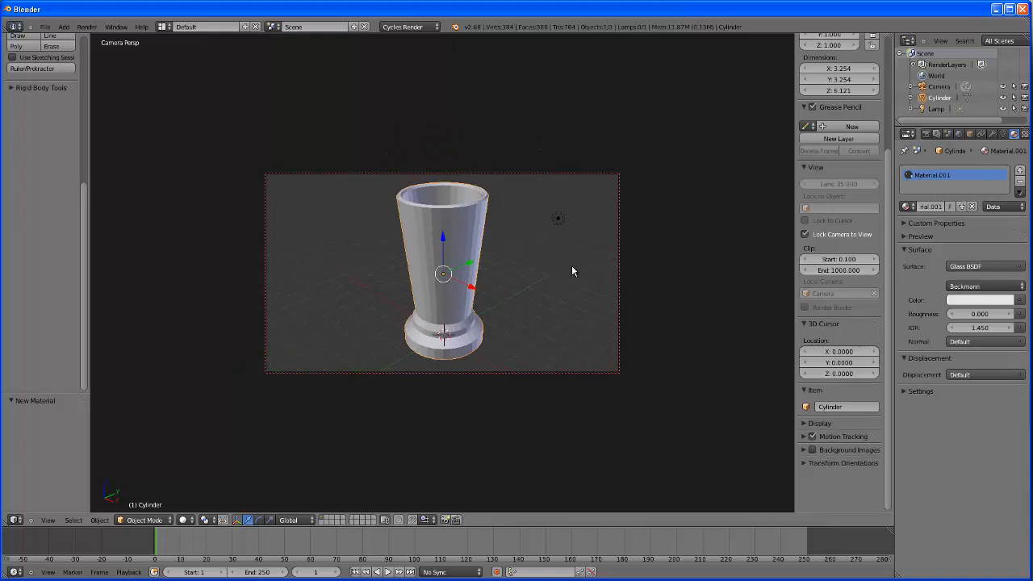
# Step: Render a still image of the glass cup, check the result, and return to the 3D view
pyautogui.click(925, 134)
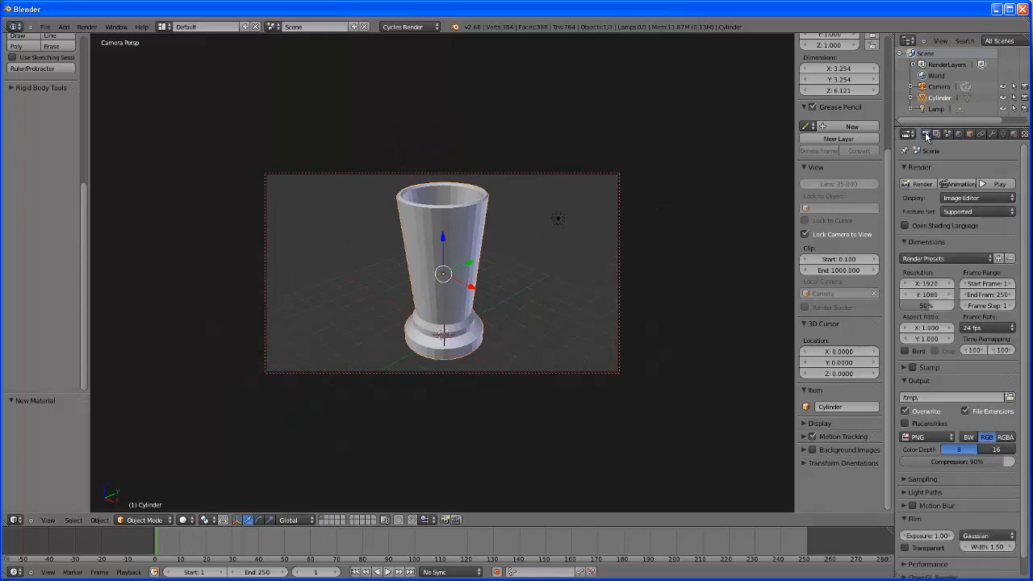
pyautogui.click(921, 185)
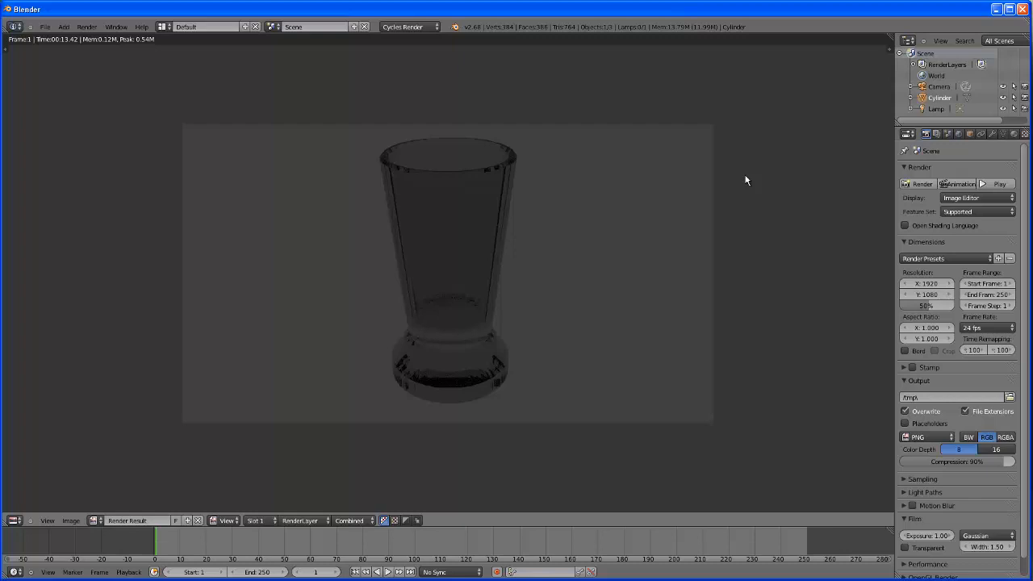
pyautogui.press('Escape')
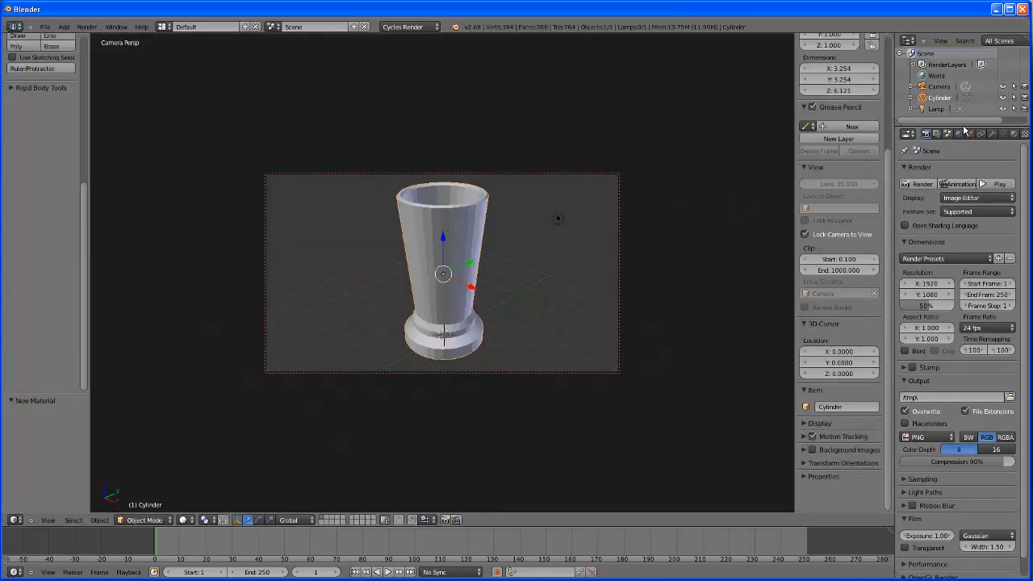
# Step: Tint the cup's Glass BSDF colour light cyan-blue and render the image again
pyautogui.click(1014, 134)
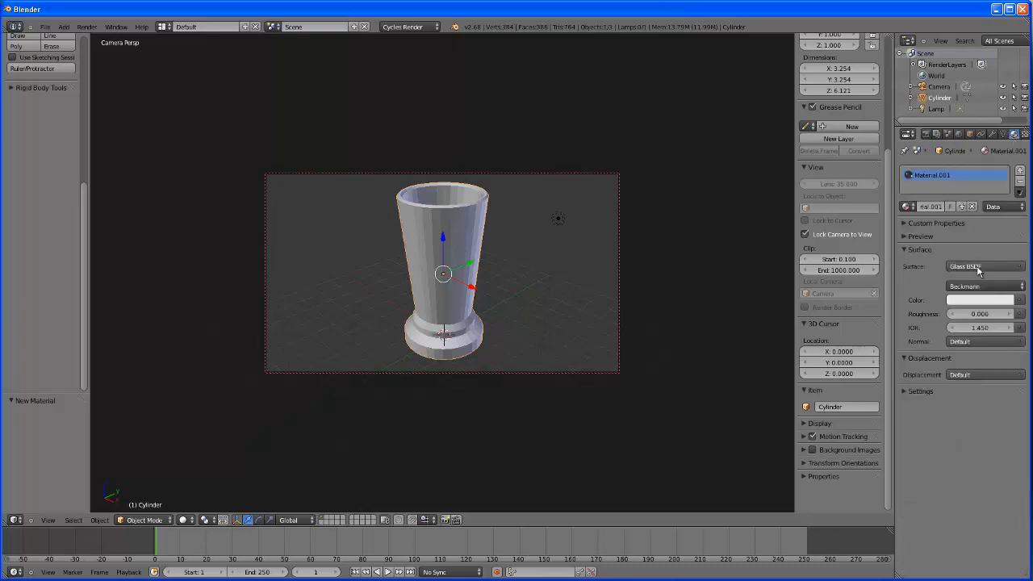
pyautogui.click(980, 299)
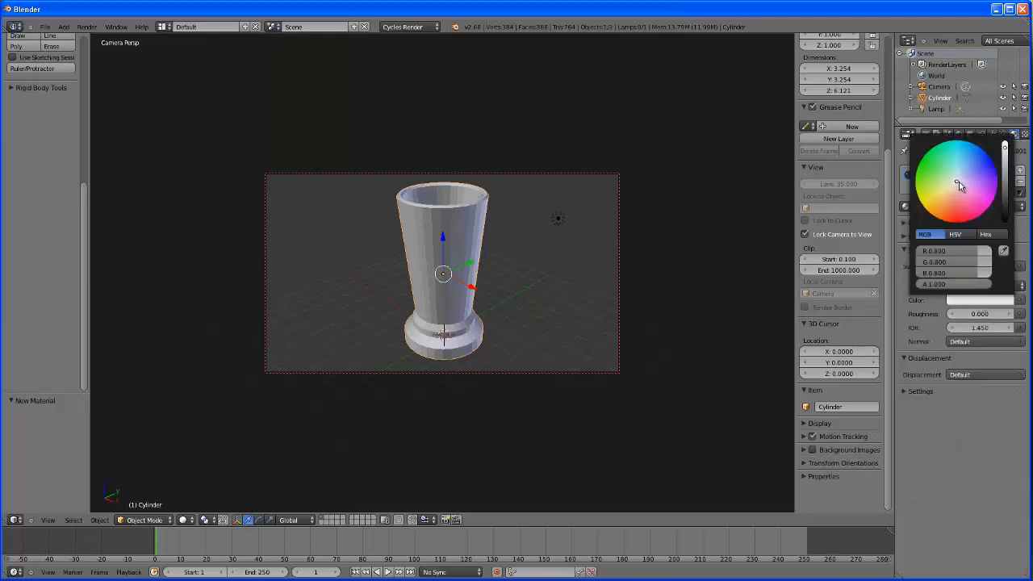
pyautogui.moveTo(957, 185); pyautogui.dragTo(956, 159)
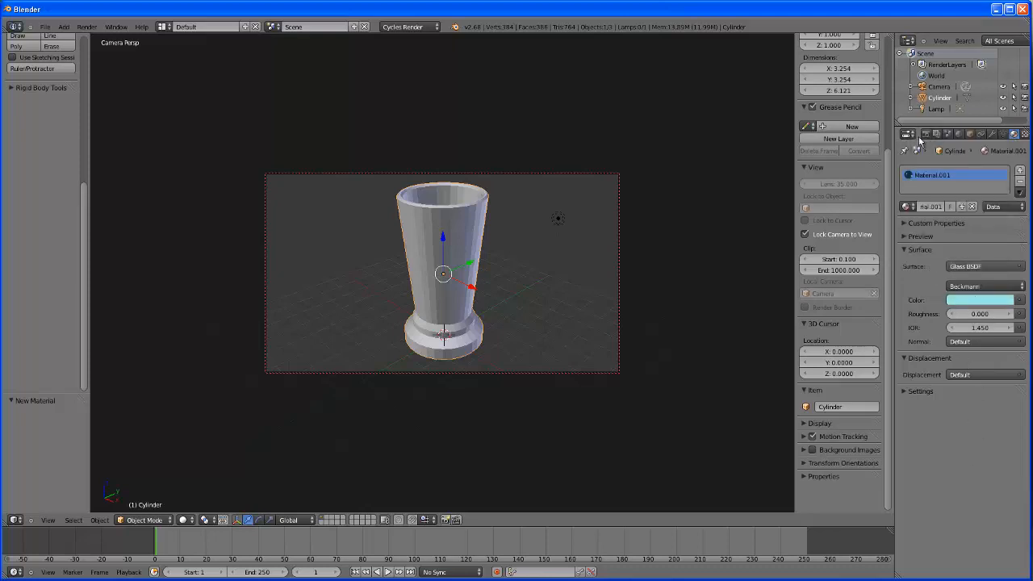
pyautogui.click(926, 134)
pyautogui.click(913, 183)
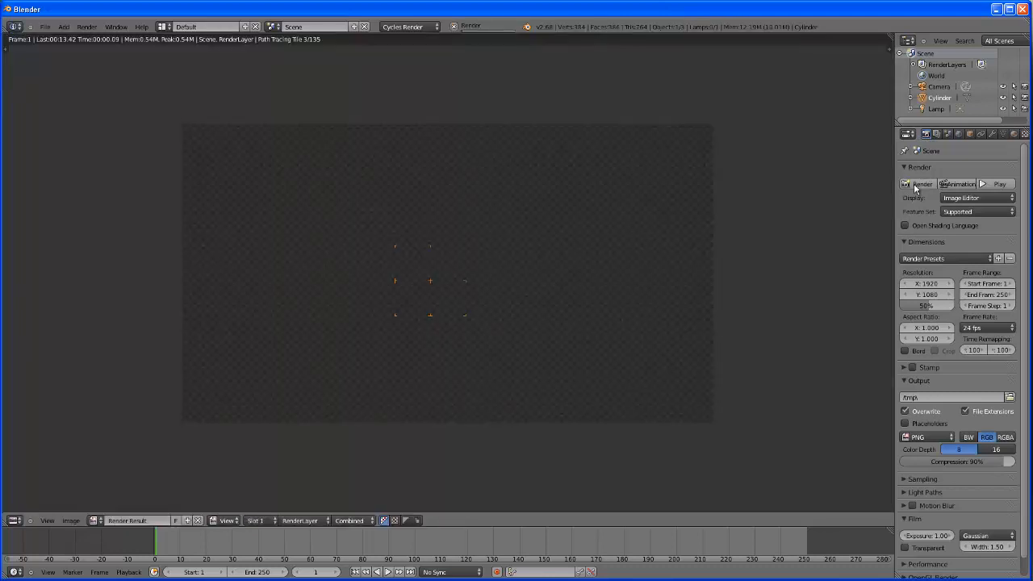